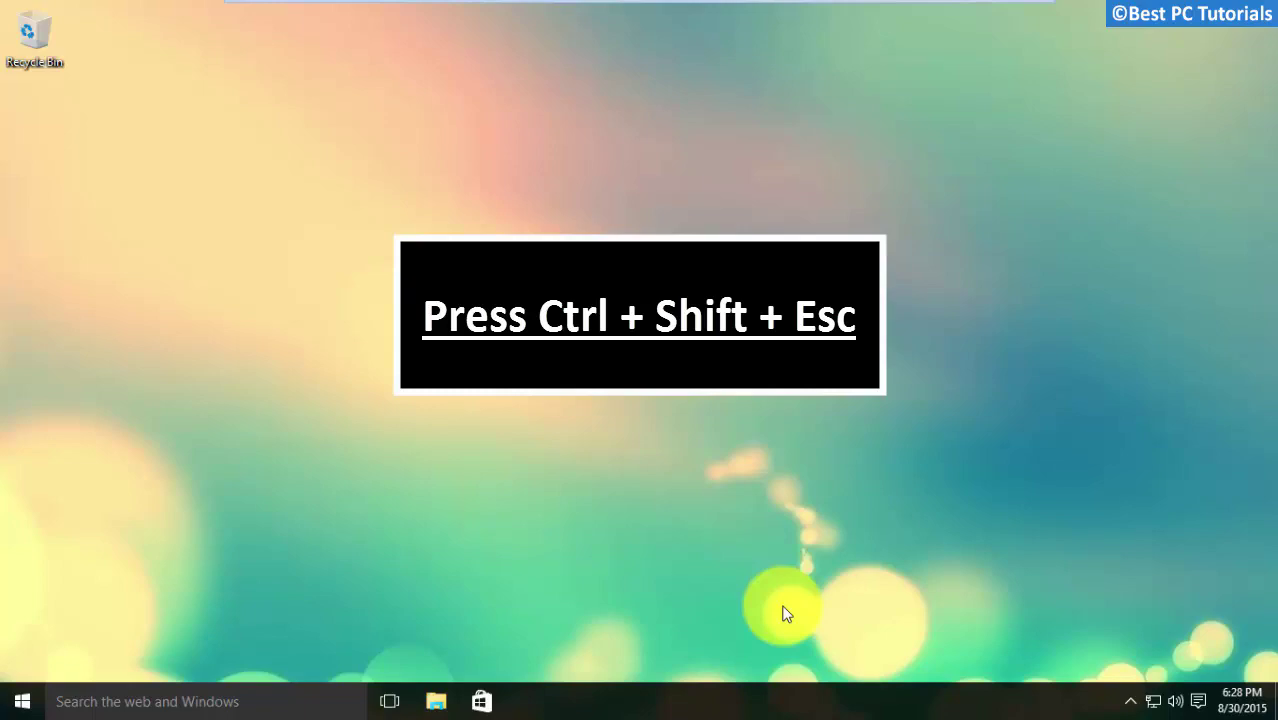
Run msconfig as an administrator through Task Manager's Run new task dialog
{"action": "key", "text": "ctrl+shift+Escape"}
{"action": "left_click", "coordinate": [408, 86]}
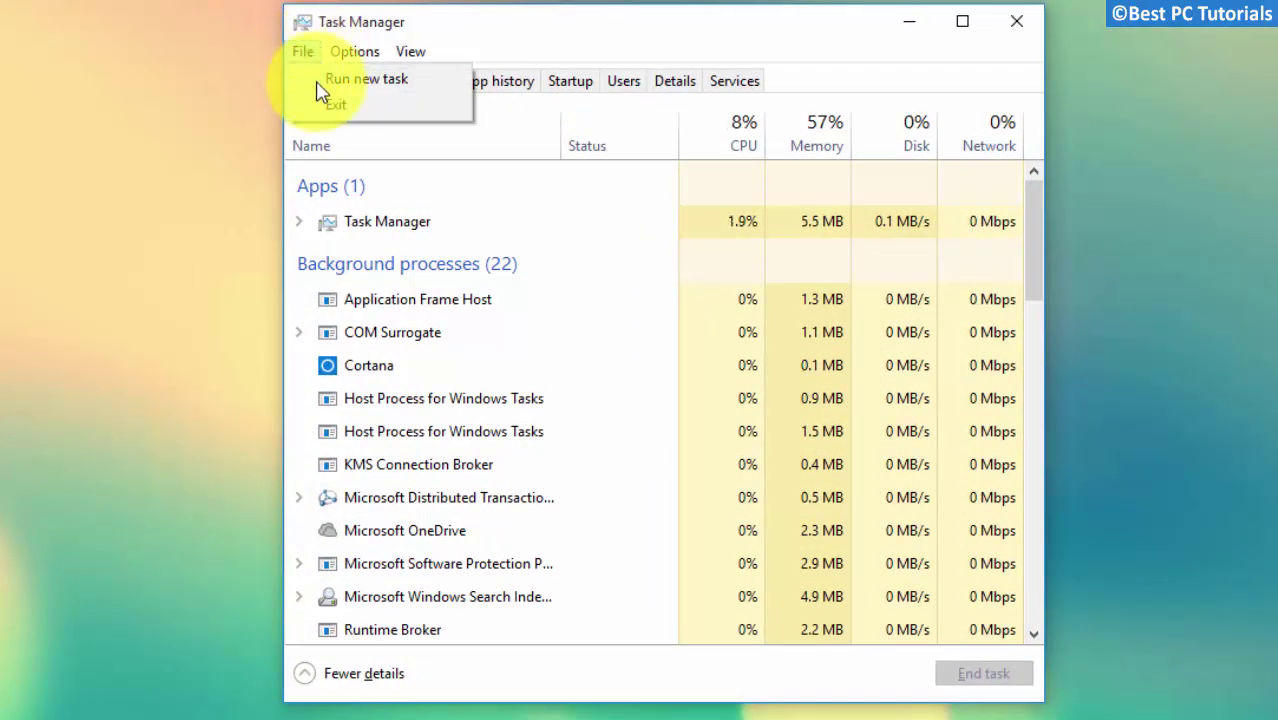
{"action": "left_click", "coordinate": [428, 80]}
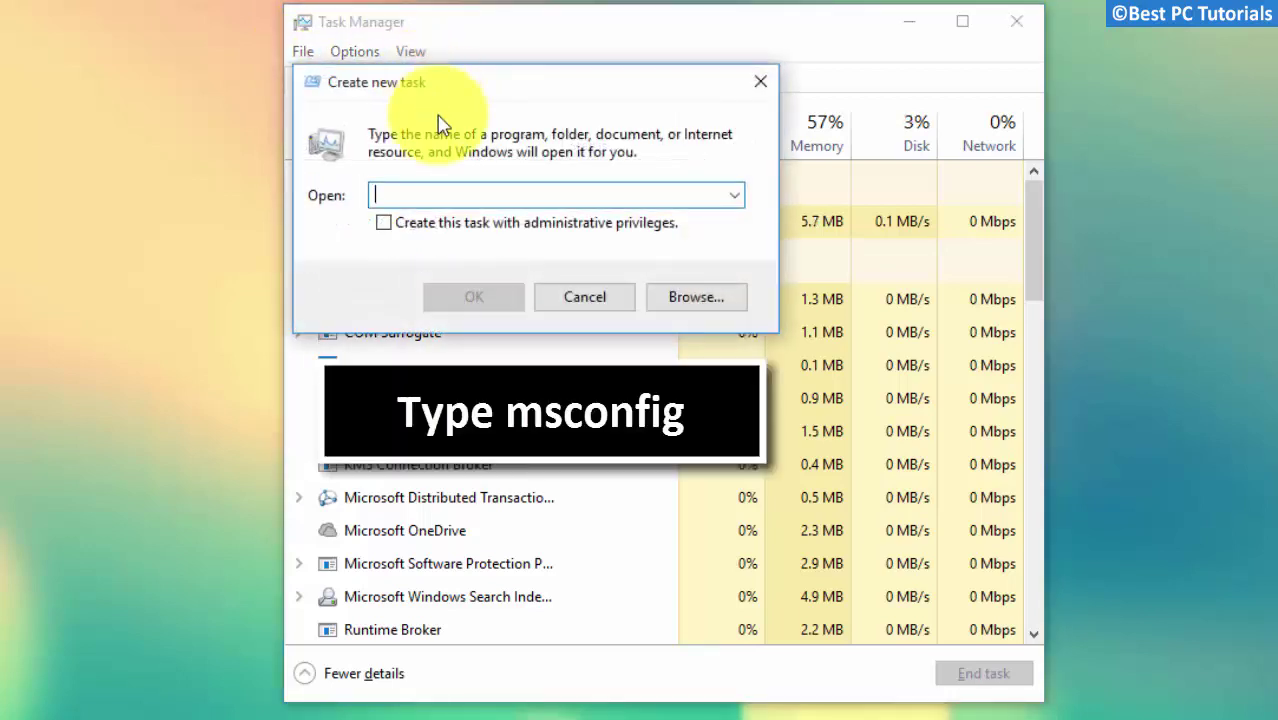
{"action": "left_click", "coordinate": [385, 222]}
{"action": "left_click", "coordinate": [448, 196]}
{"action": "type", "text": "m"}
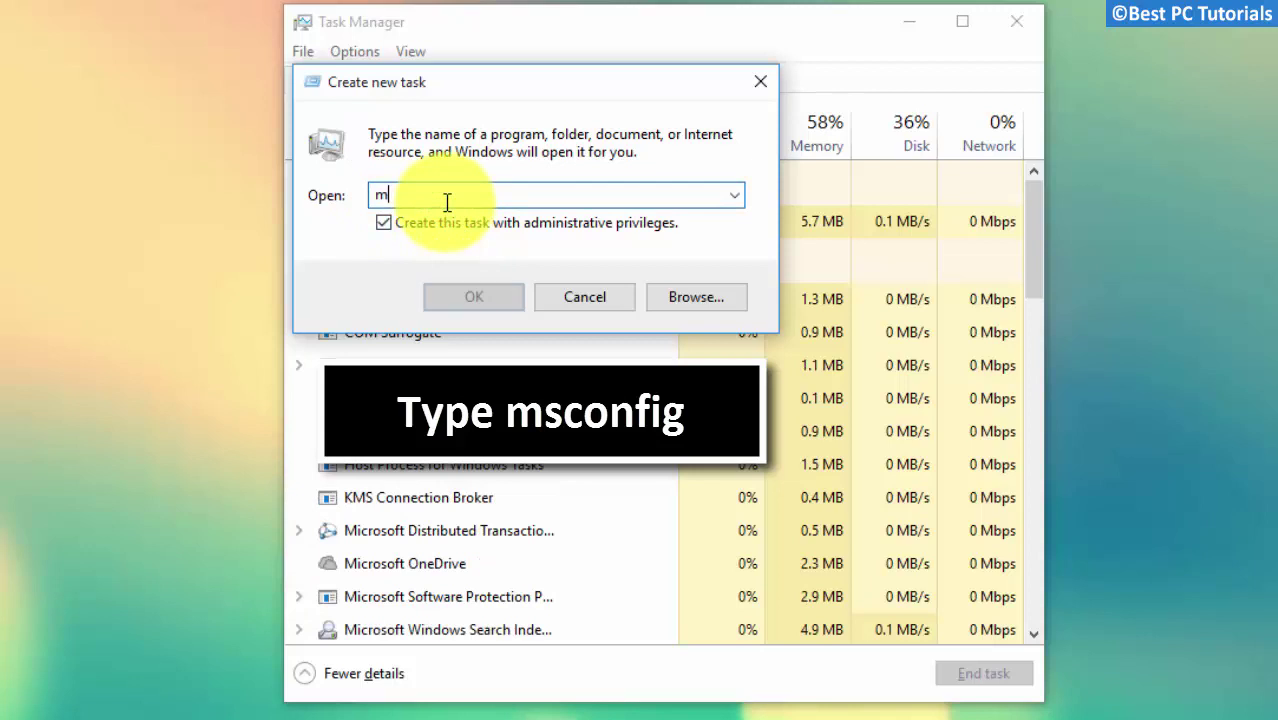
{"action": "type", "text": "sconfig"}
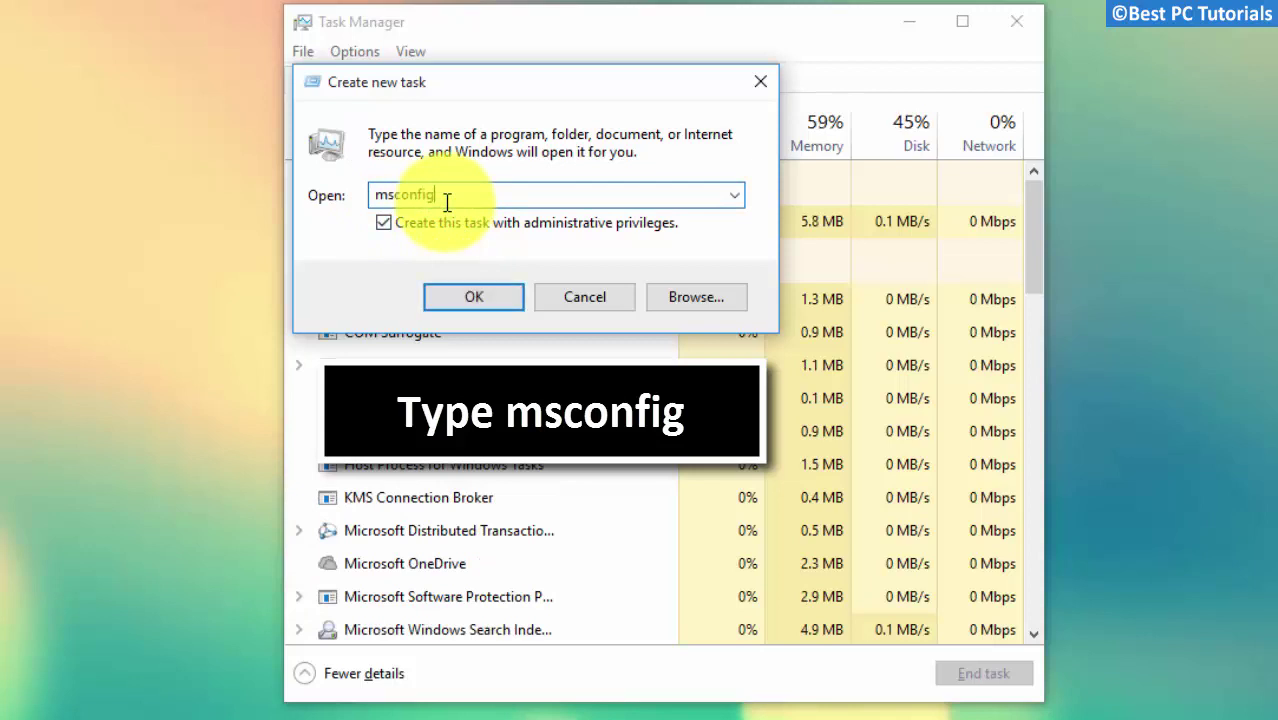
{"action": "left_click", "coordinate": [468, 302]}
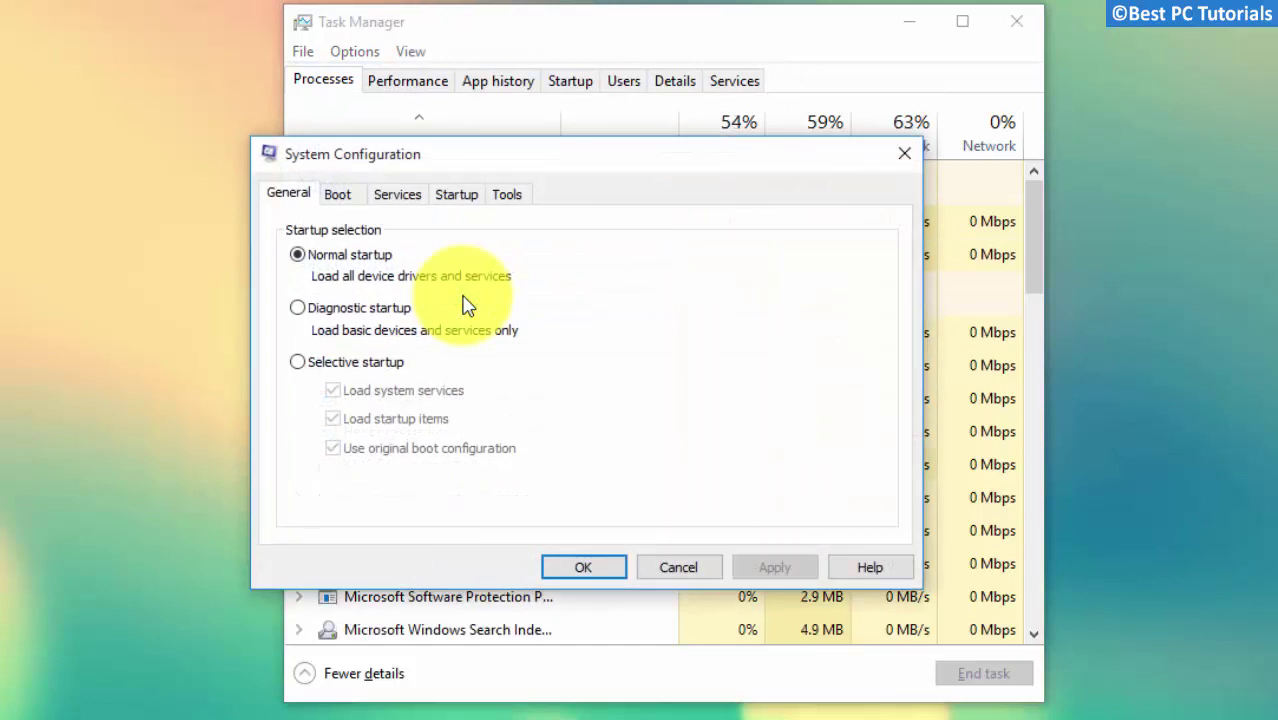
Enable Safe boot with the Network option on the Boot tab, apply it, and restart
{"action": "left_click", "coordinate": [340, 196]}
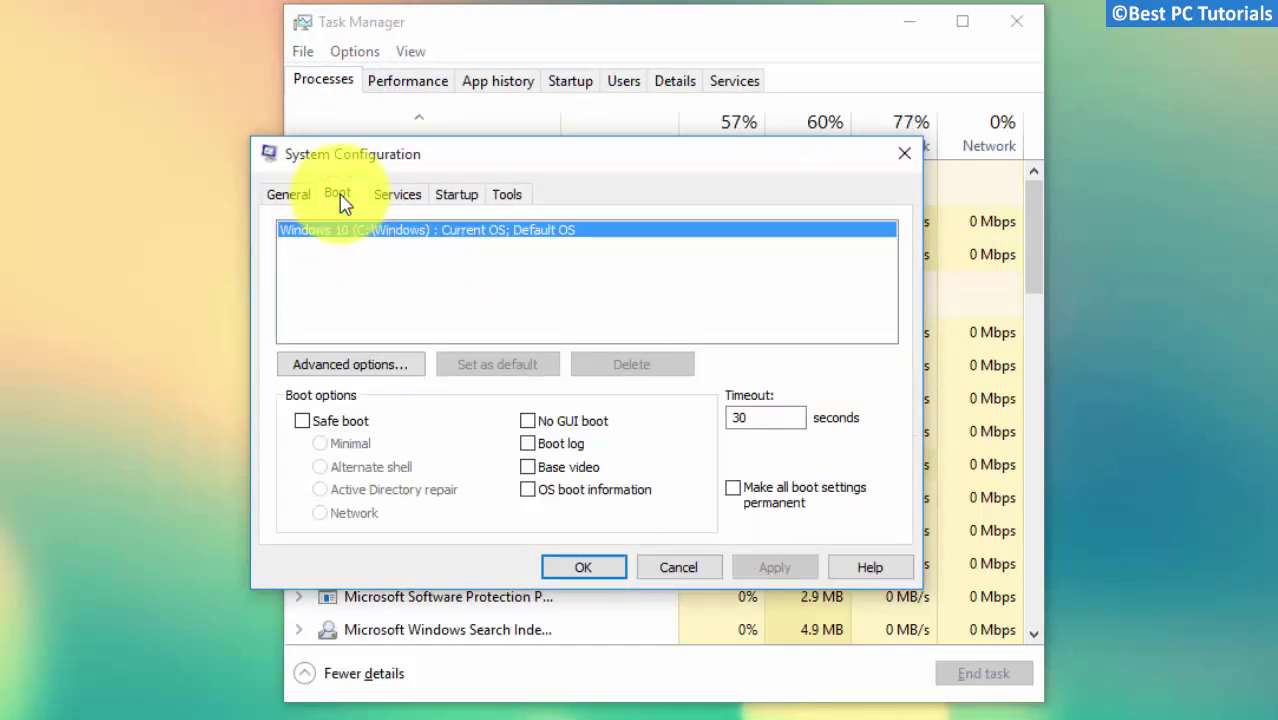
{"action": "left_click", "coordinate": [340, 422]}
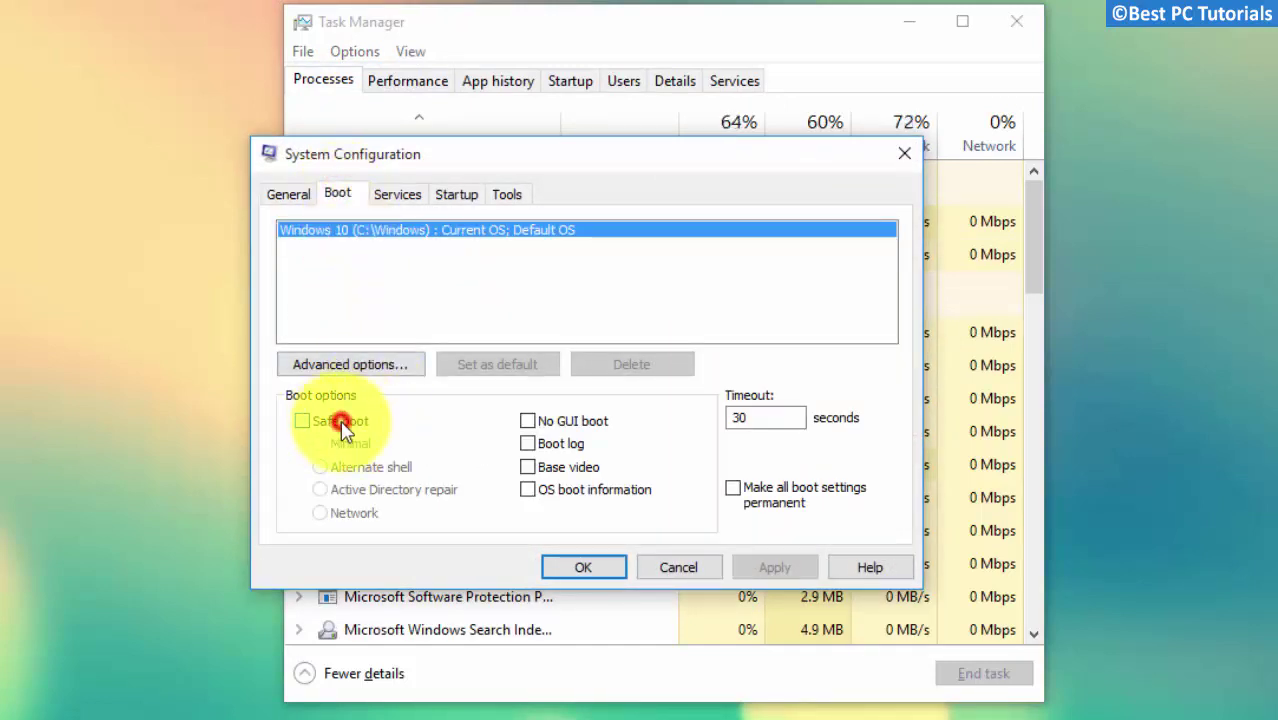
{"action": "left_click", "coordinate": [334, 516]}
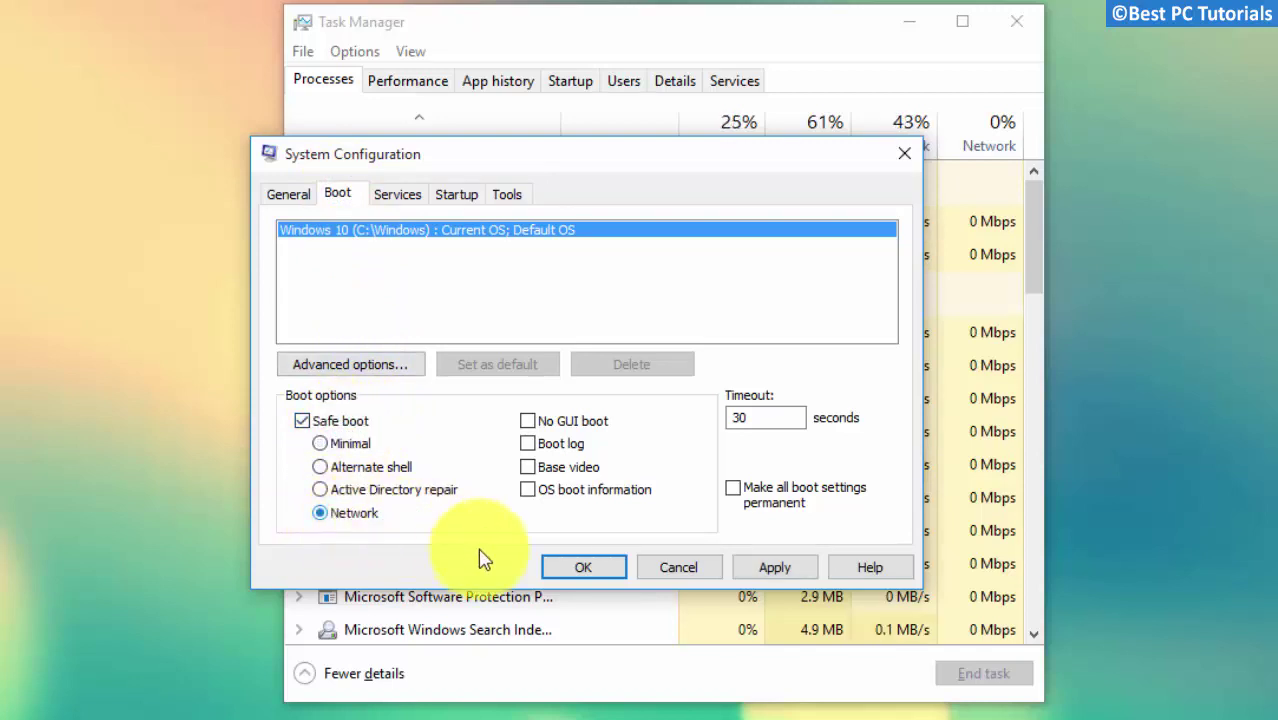
{"action": "left_click", "coordinate": [768, 569]}
{"action": "left_click", "coordinate": [563, 575]}
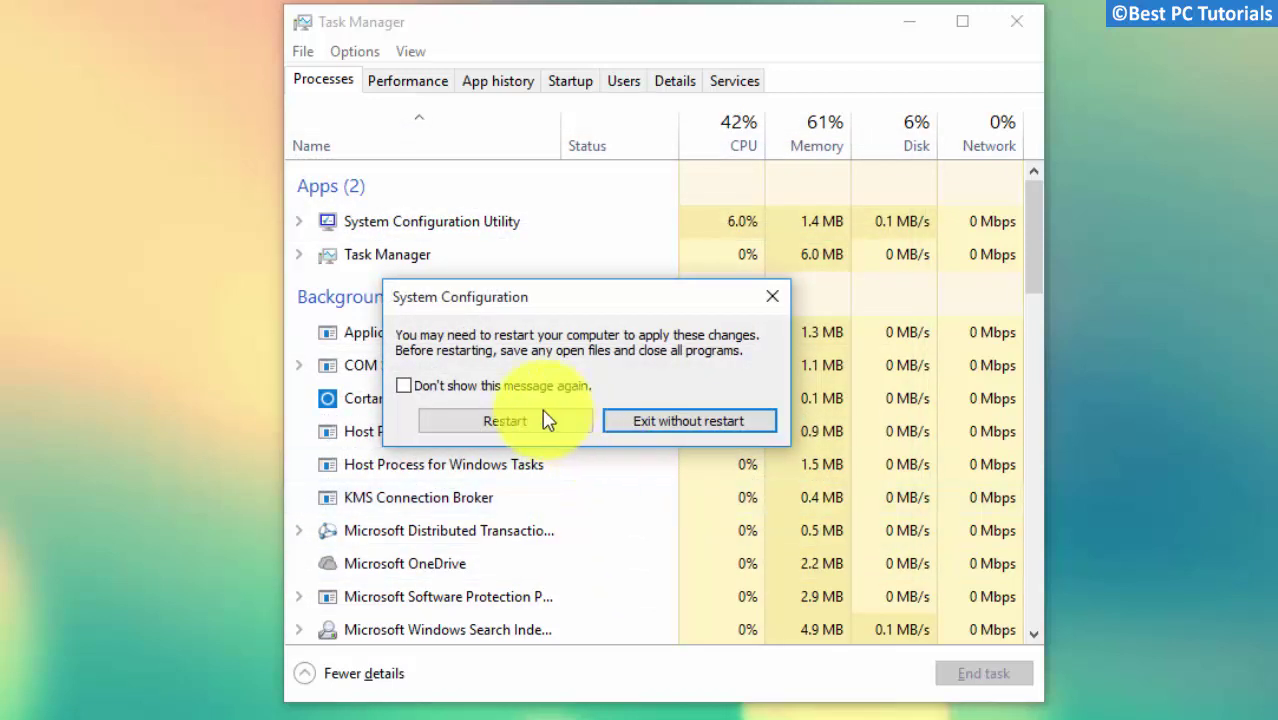
{"action": "left_click", "coordinate": [499, 428]}
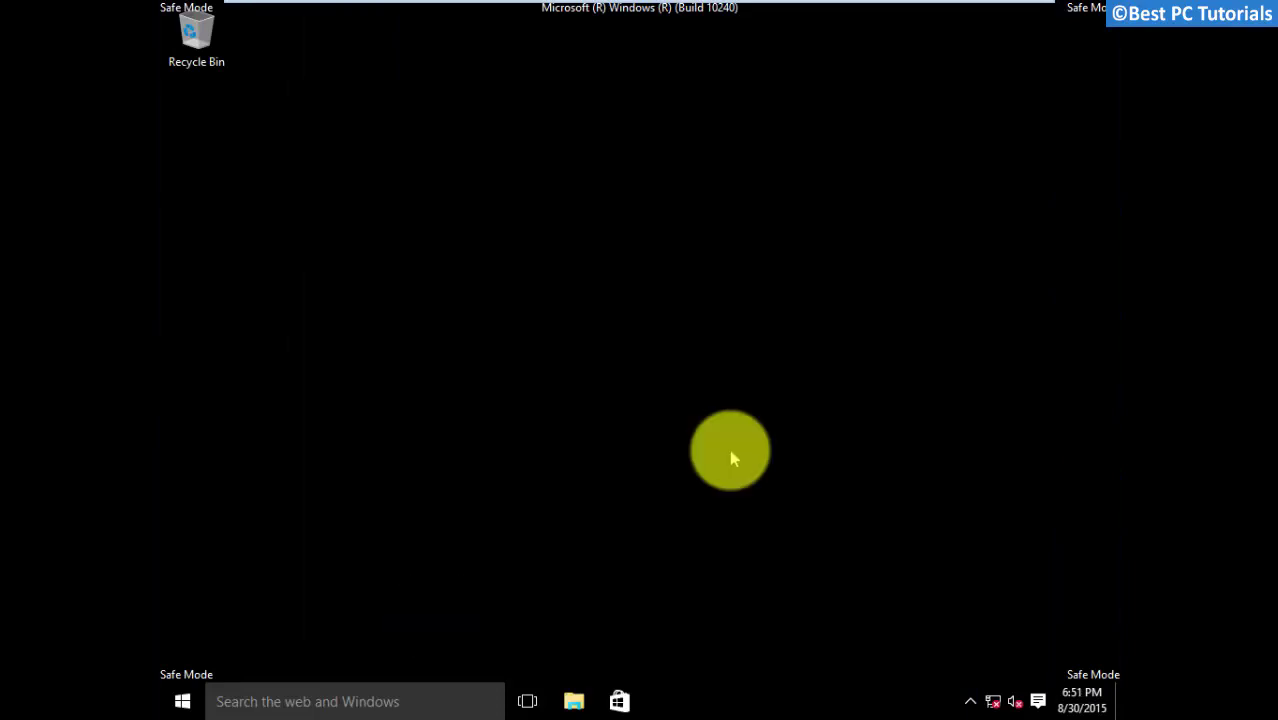
In safe mode, launch msconfig again from Task Manager's Run new task dialog
{"action": "key", "text": "ctrl+shift+Escape"}
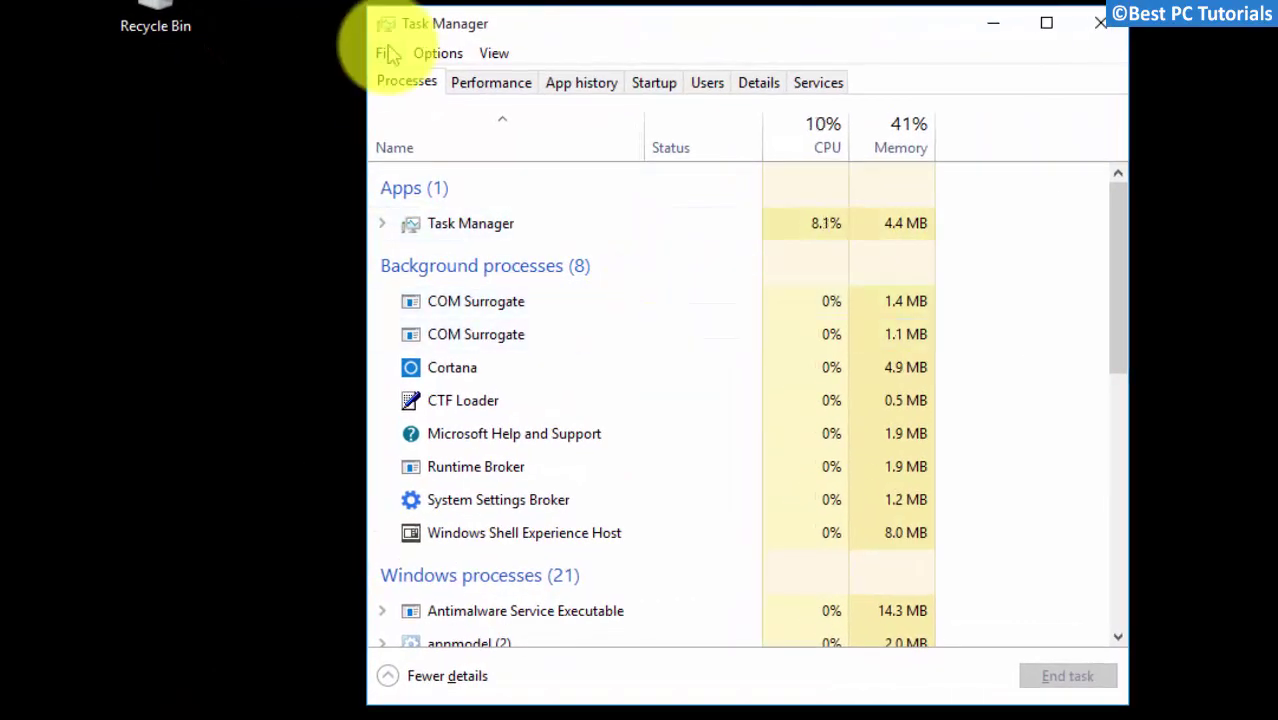
{"action": "left_click", "coordinate": [388, 53]}
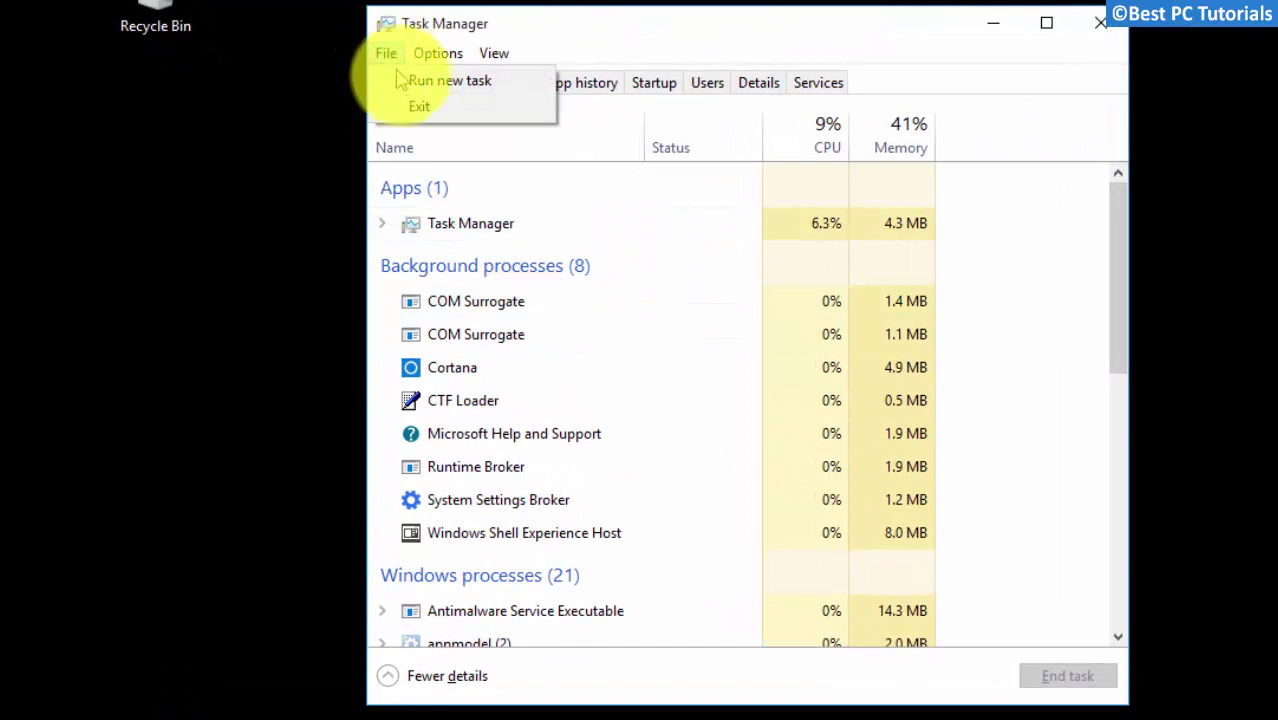
{"action": "left_click", "coordinate": [414, 82]}
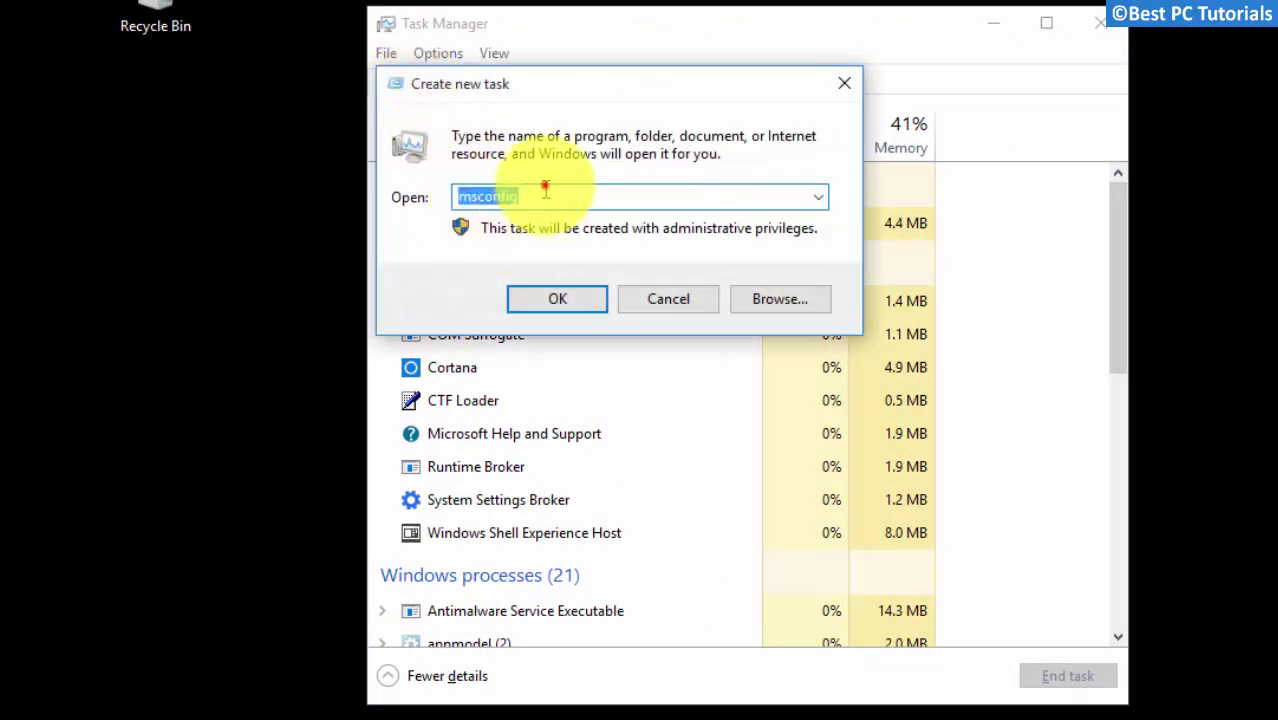
{"action": "left_click", "coordinate": [554, 292]}
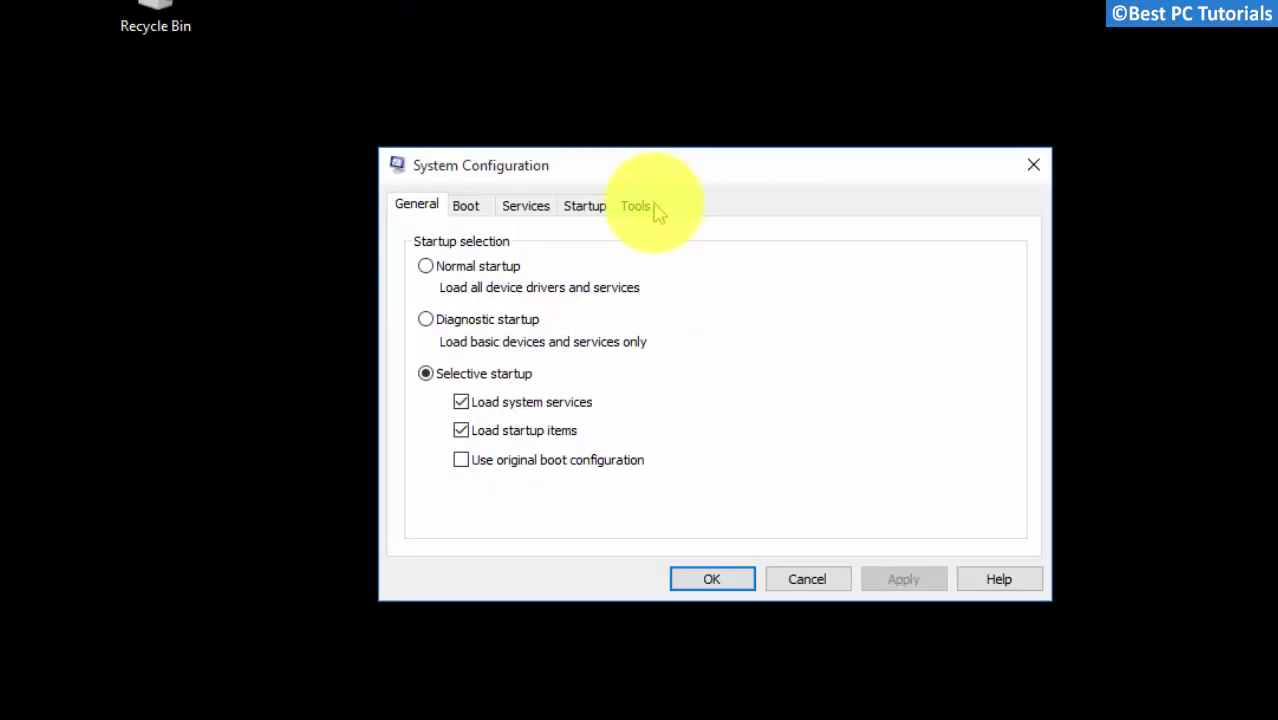
Untick Safe boot on the Boot tab, apply the change, and restart normally
{"action": "left_click", "coordinate": [465, 205]}
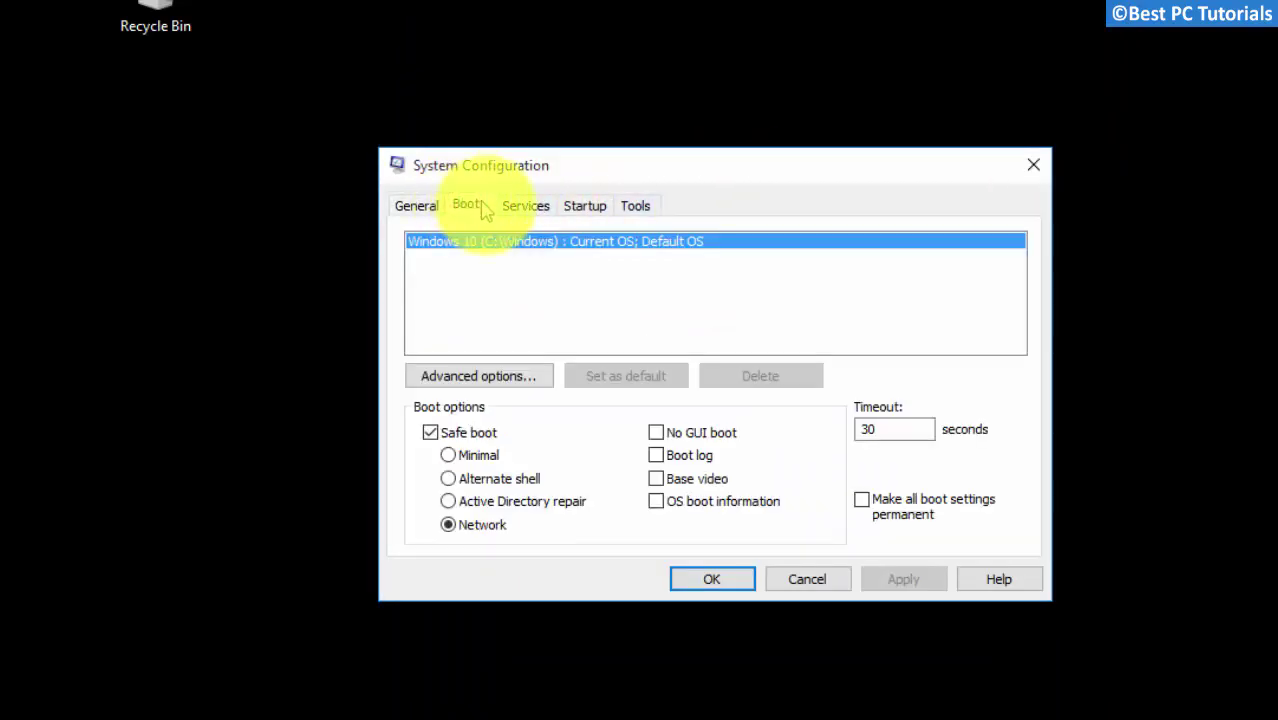
{"action": "left_click", "coordinate": [431, 433]}
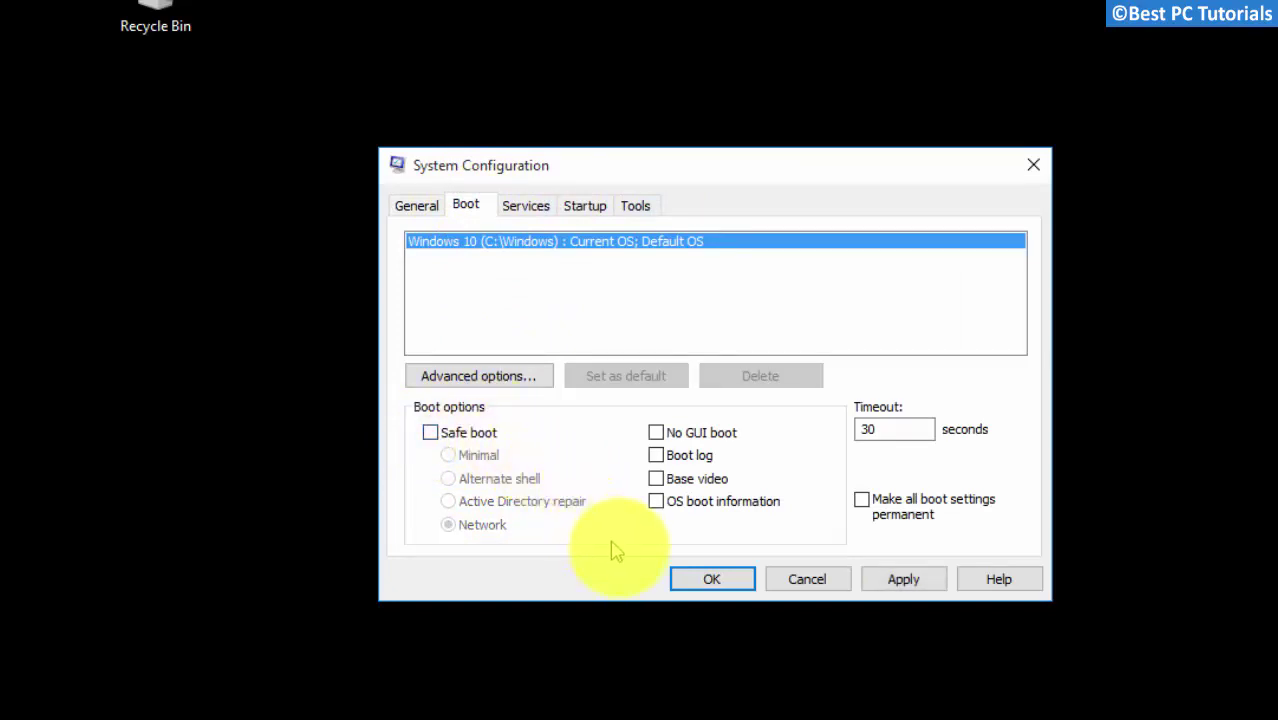
{"action": "left_click", "coordinate": [884, 584]}
{"action": "left_click", "coordinate": [709, 580]}
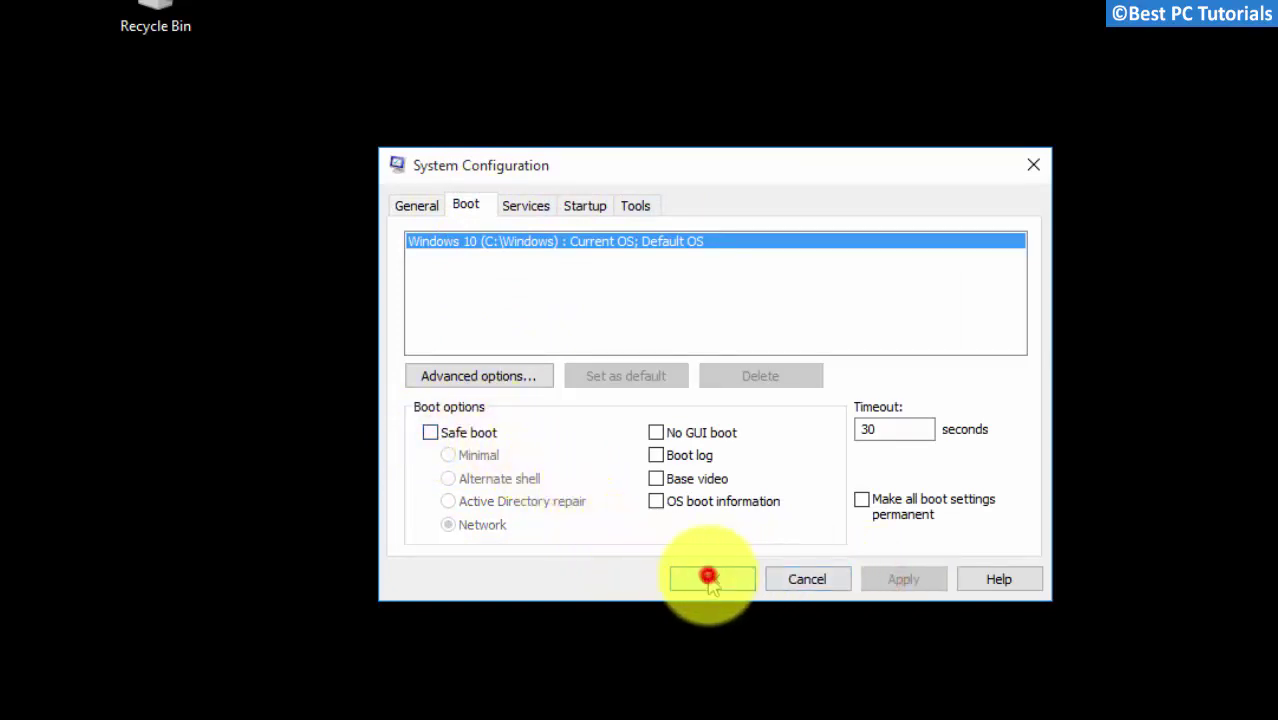
{"action": "left_click", "coordinate": [661, 437]}
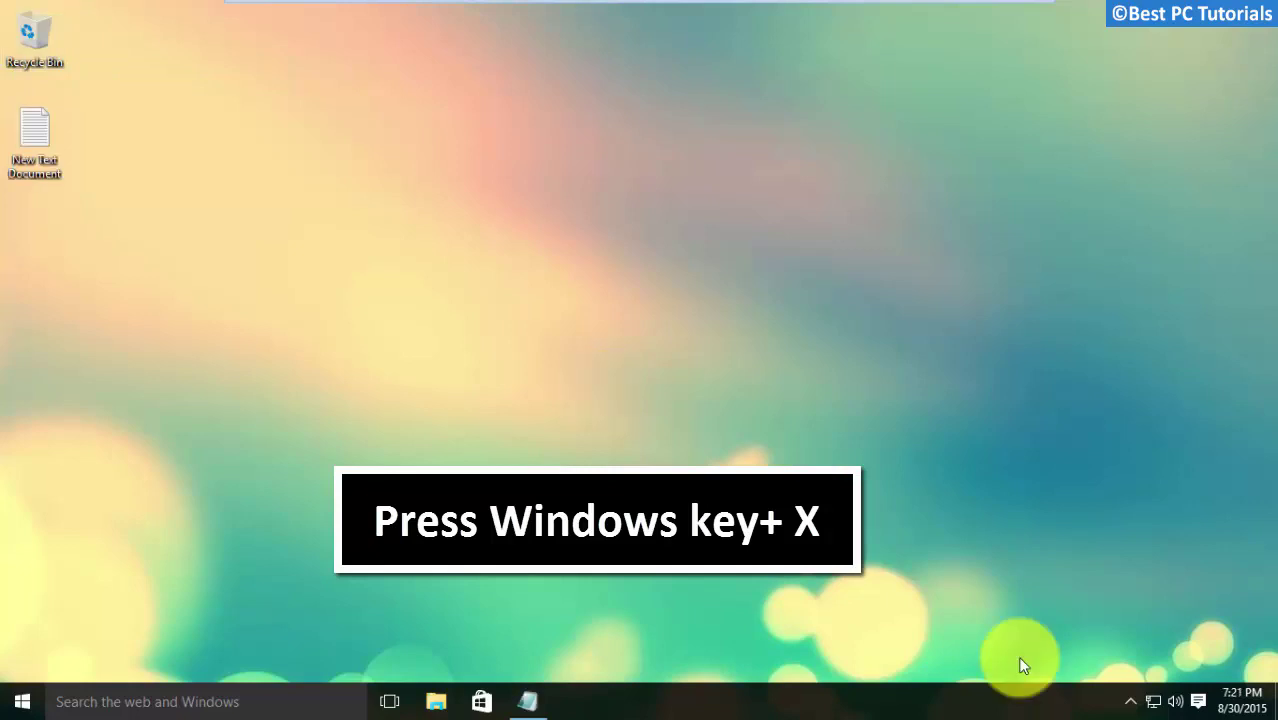
Open Command Prompt (Admin) from the Win+X menu and approve the elevation prompt
{"action": "key", "text": "super+x"}
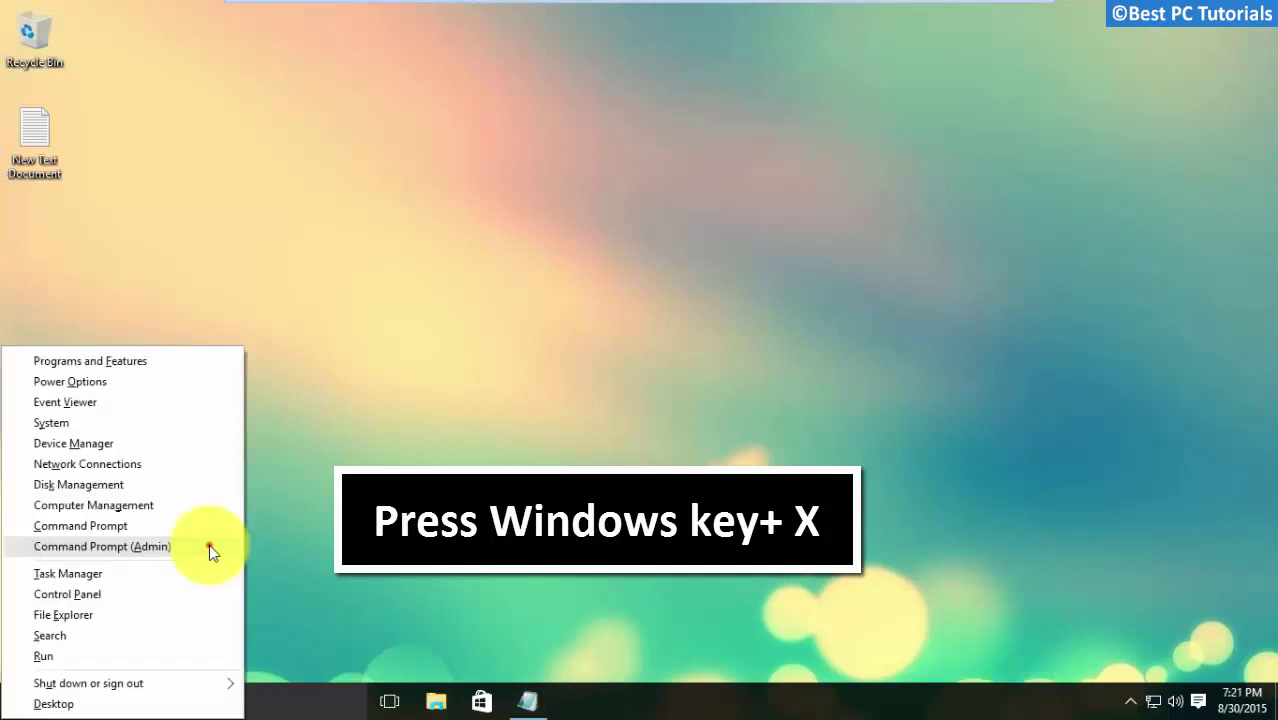
{"action": "left_click", "coordinate": [209, 546]}
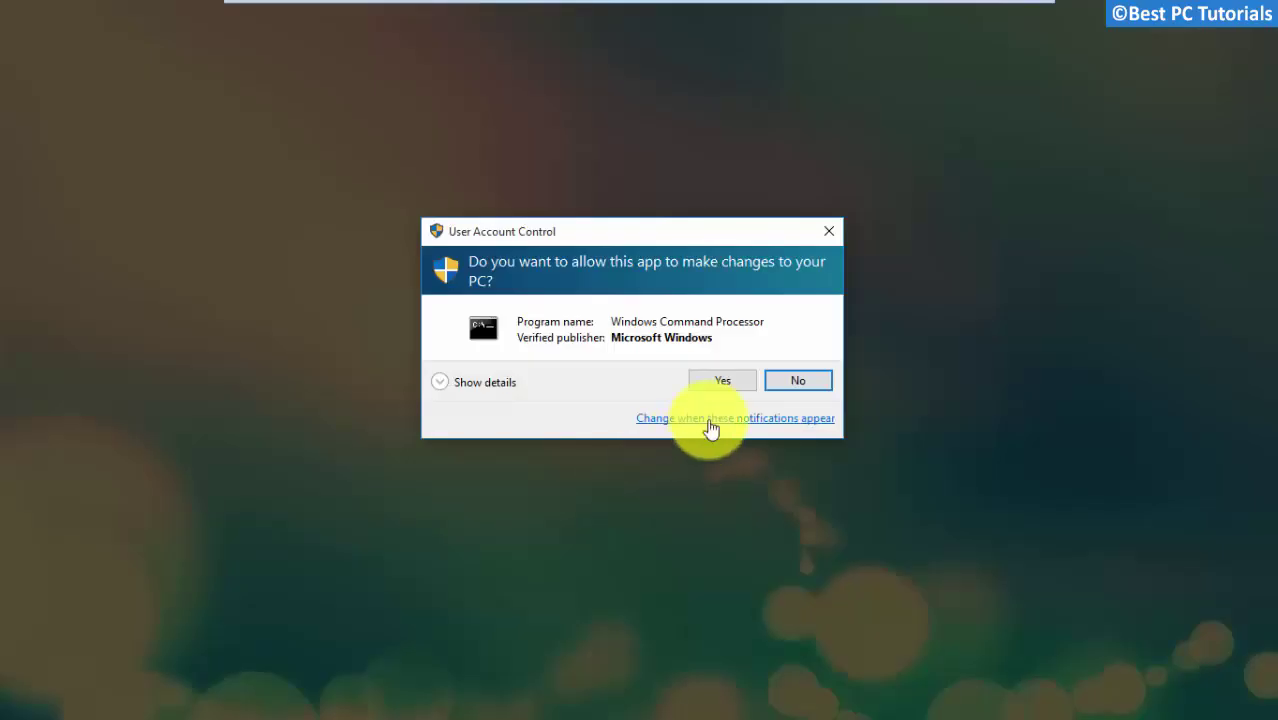
{"action": "left_click", "coordinate": [716, 388]}
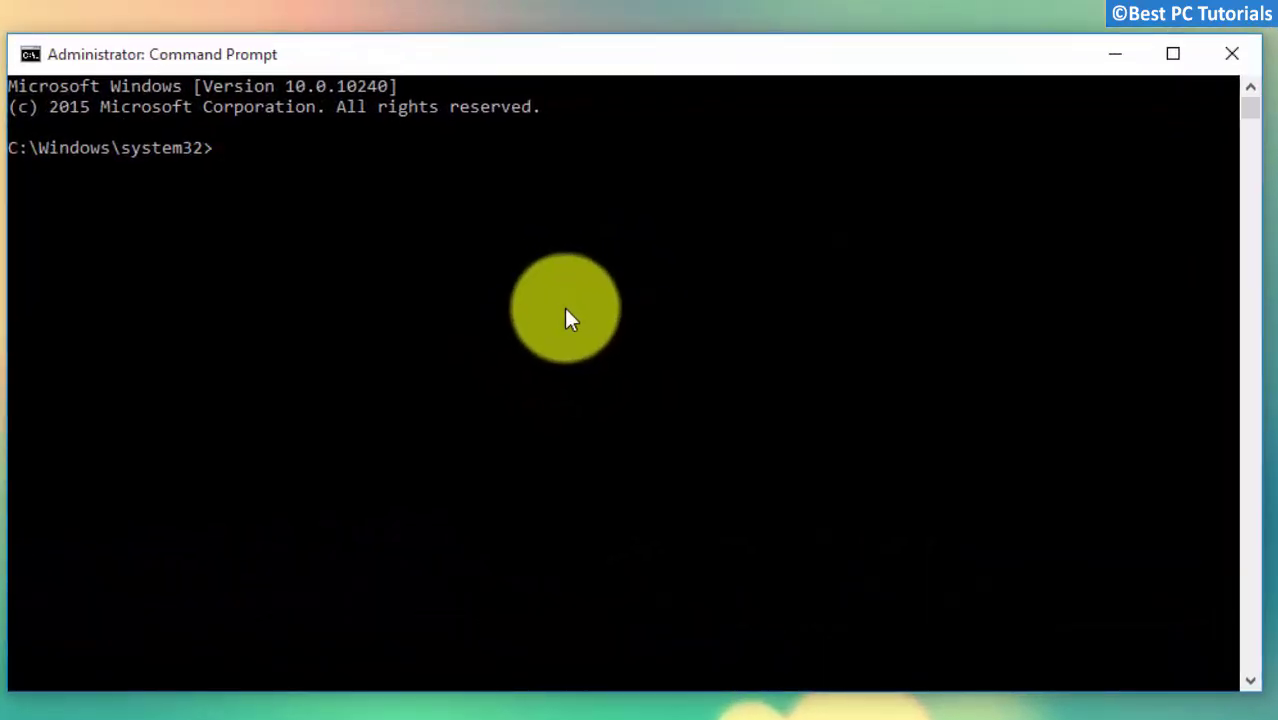
Create the new user with net user <username> <password> /add, then begin typing net localgroup administrators
{"action": "type", "text": "ne"}
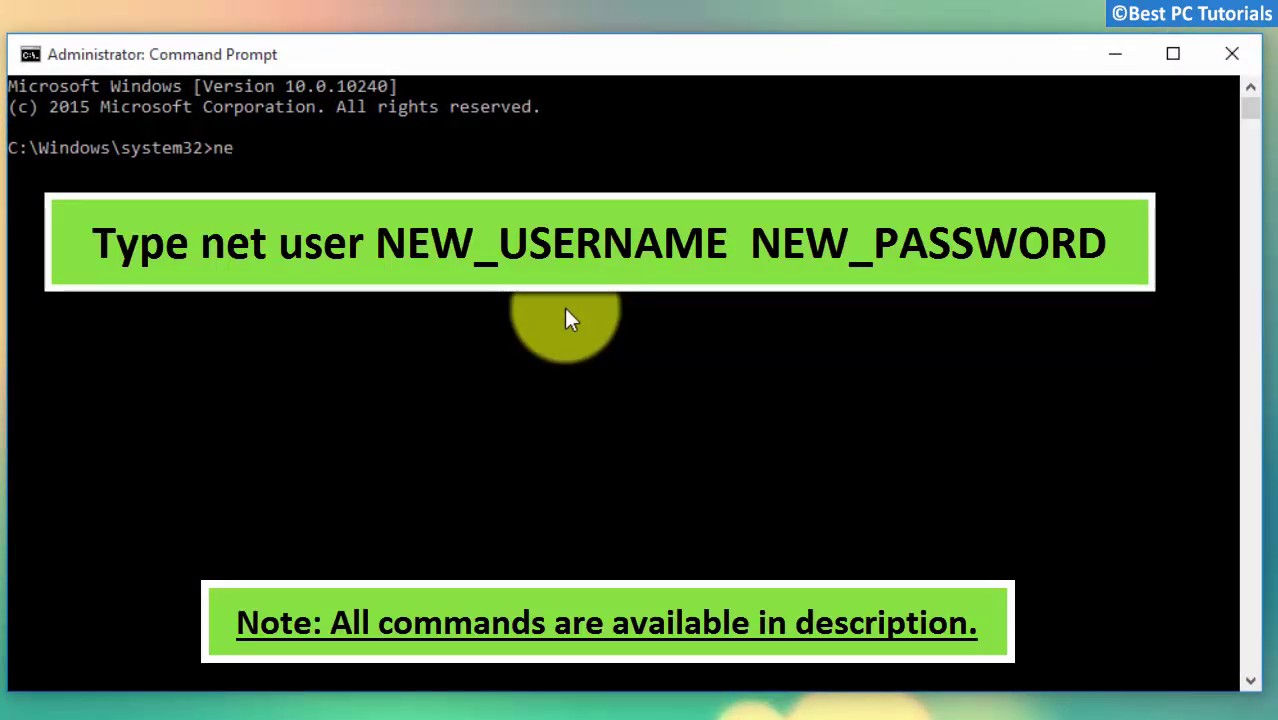
{"action": "type", "text": "t user"}
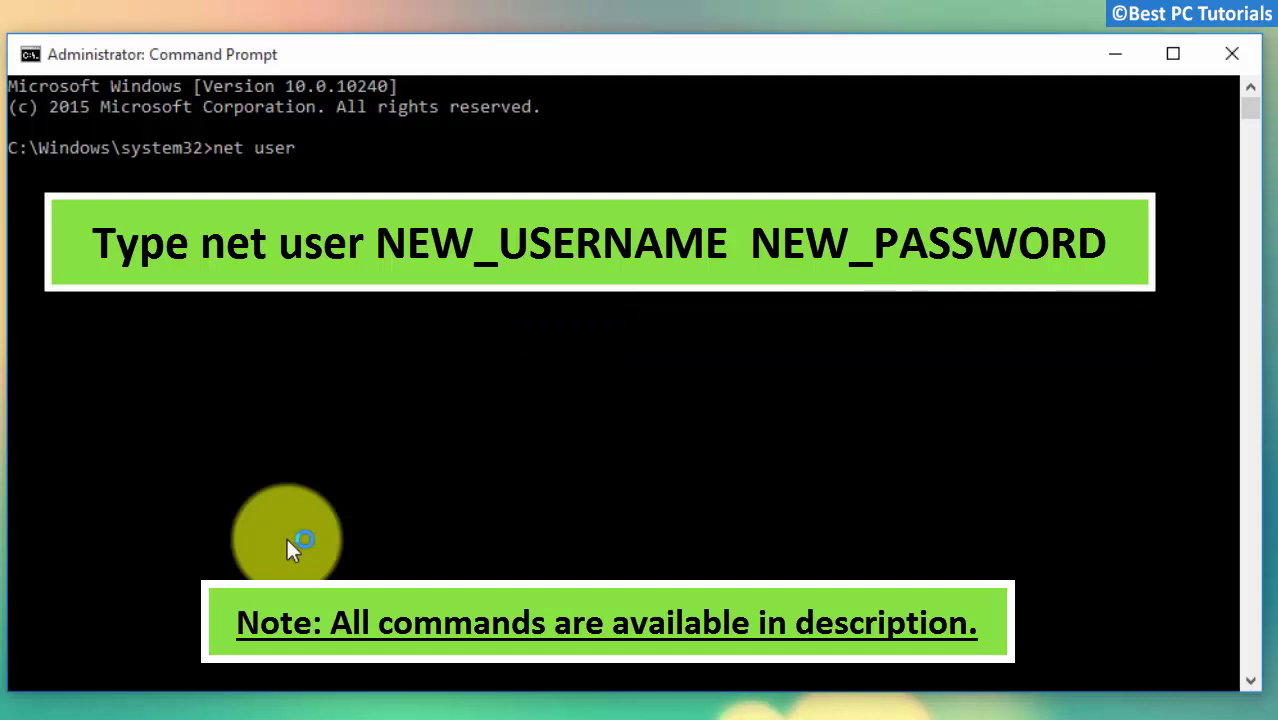
{"action": "type", "text": " BPCT password /add"}
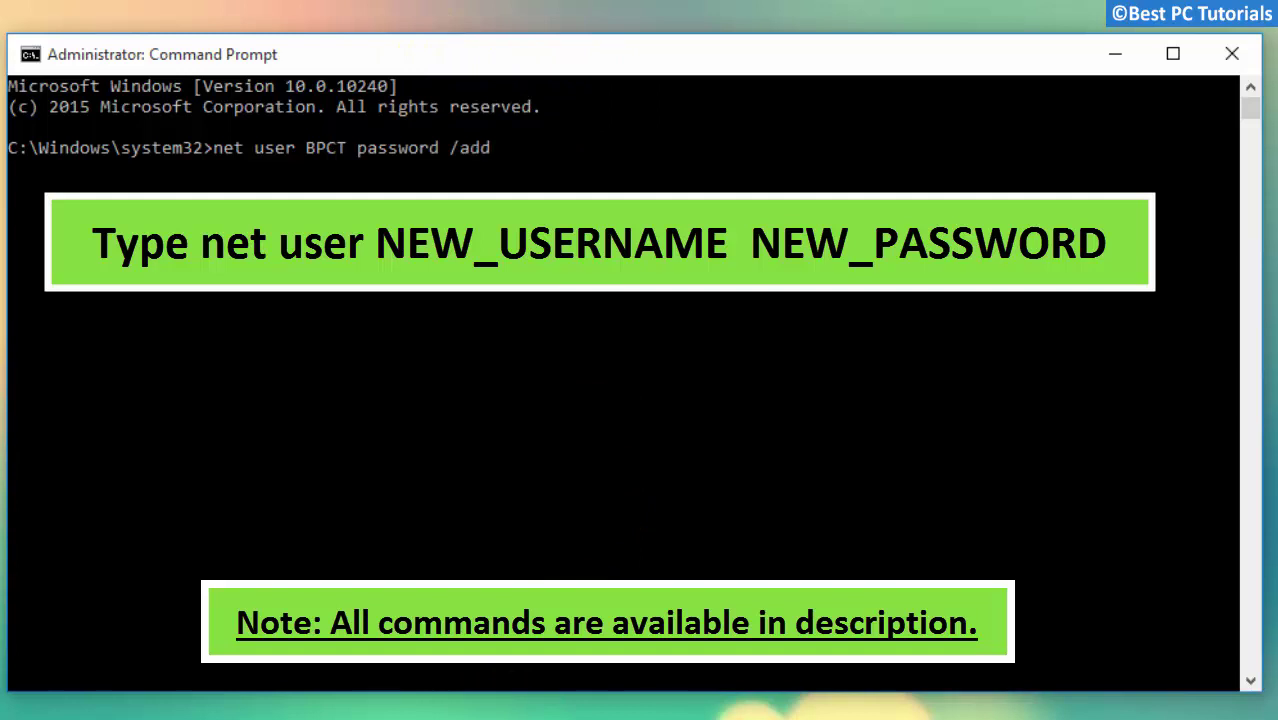
{"action": "key", "text": "Return"}
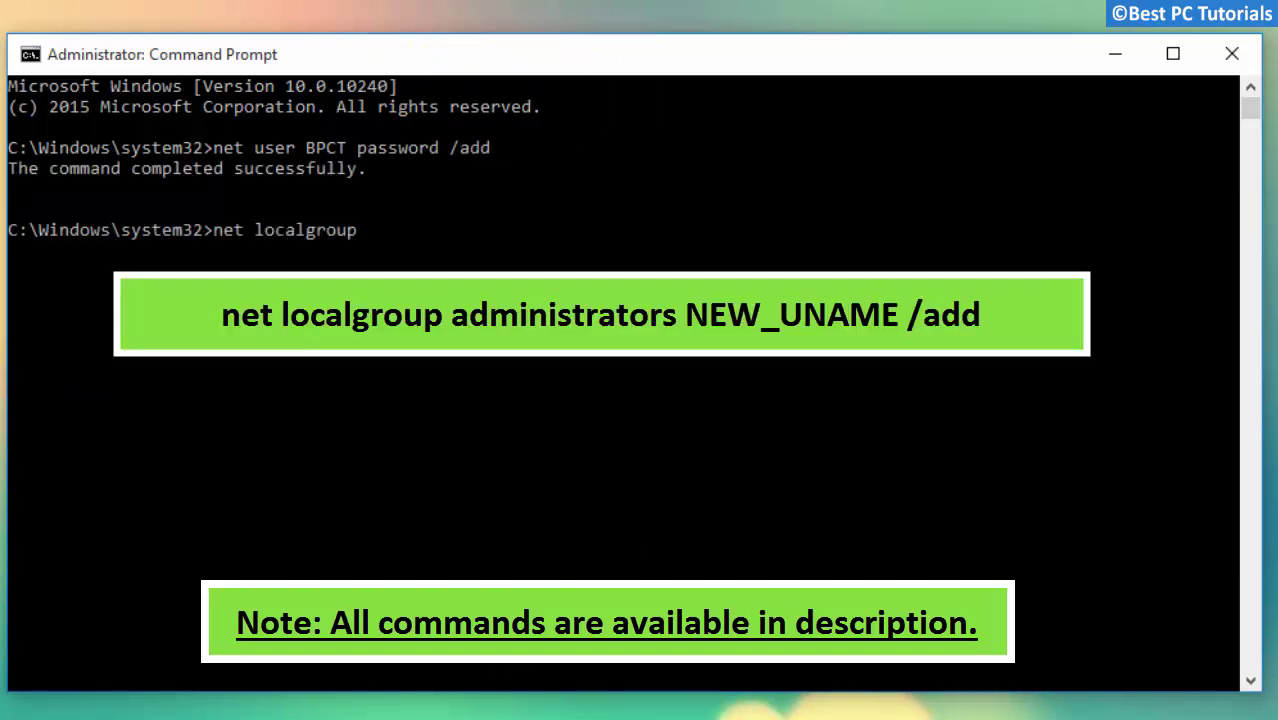
{"action": "type", "text": "net localgroup administrators"}
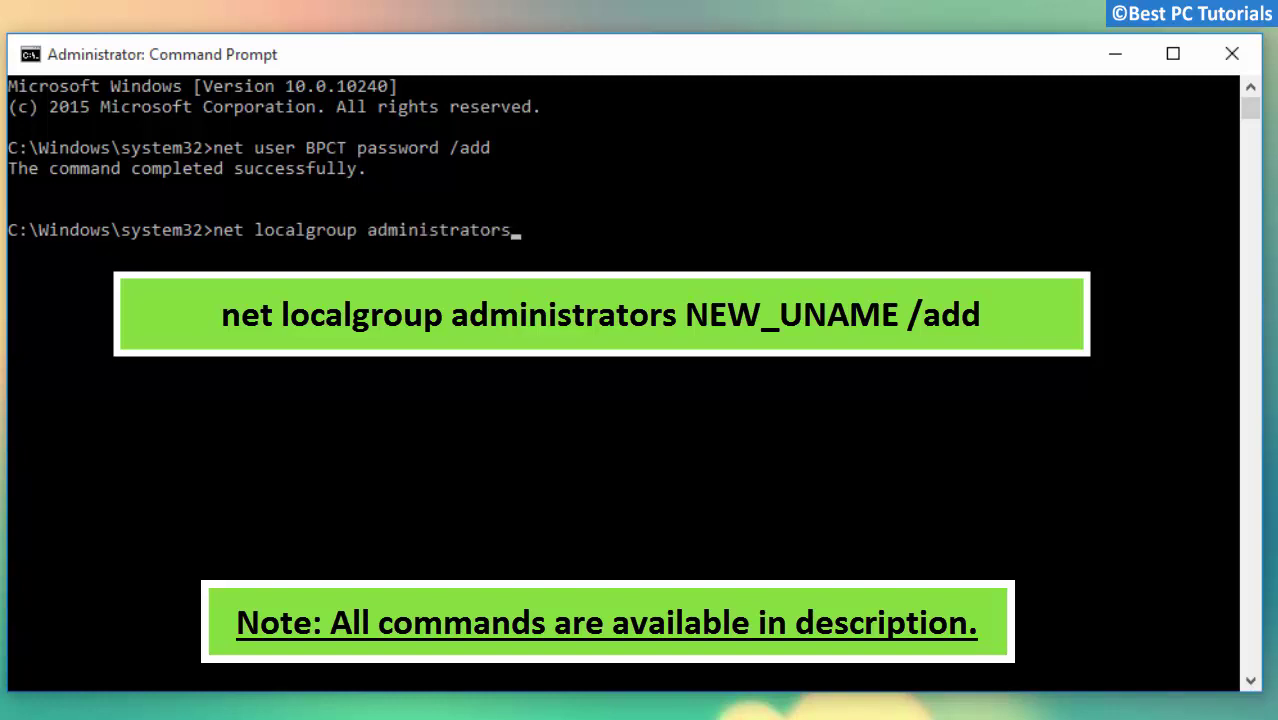
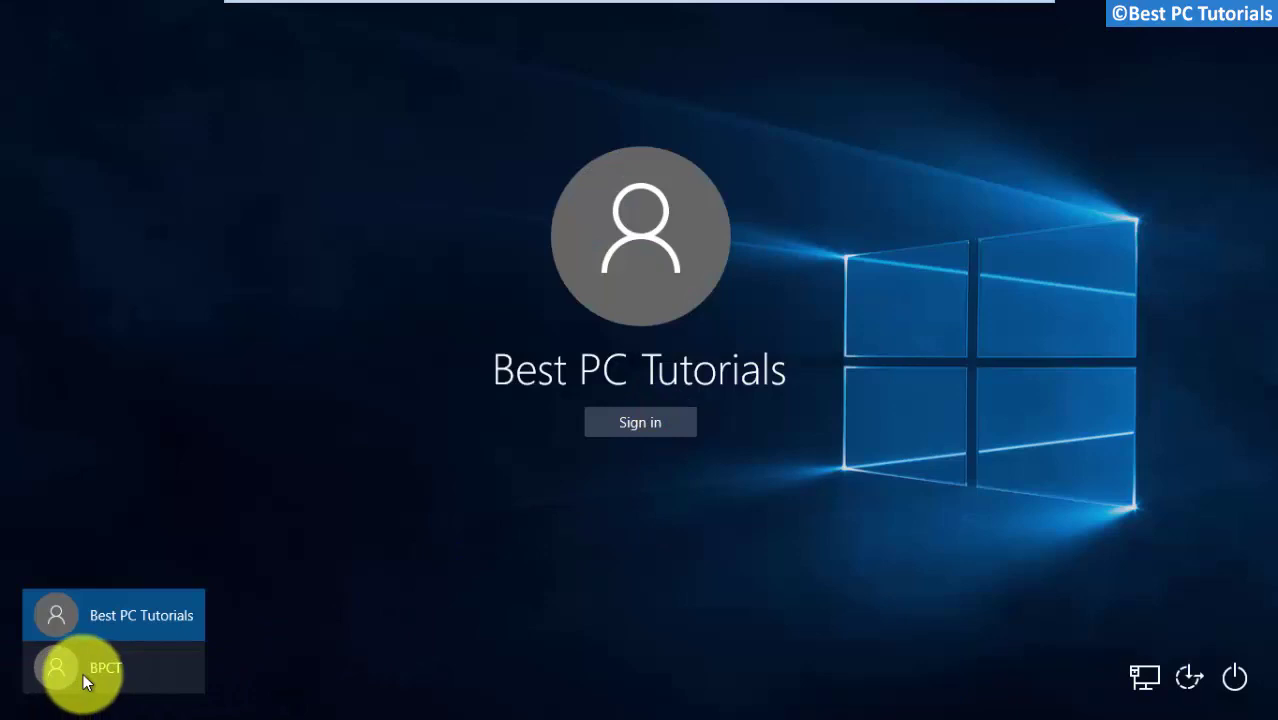
Sign in to the BPCT account by entering its password at the sign-in screen
{"action": "left_click", "coordinate": [137, 665]}
{"action": "left_click", "coordinate": [590, 434]}
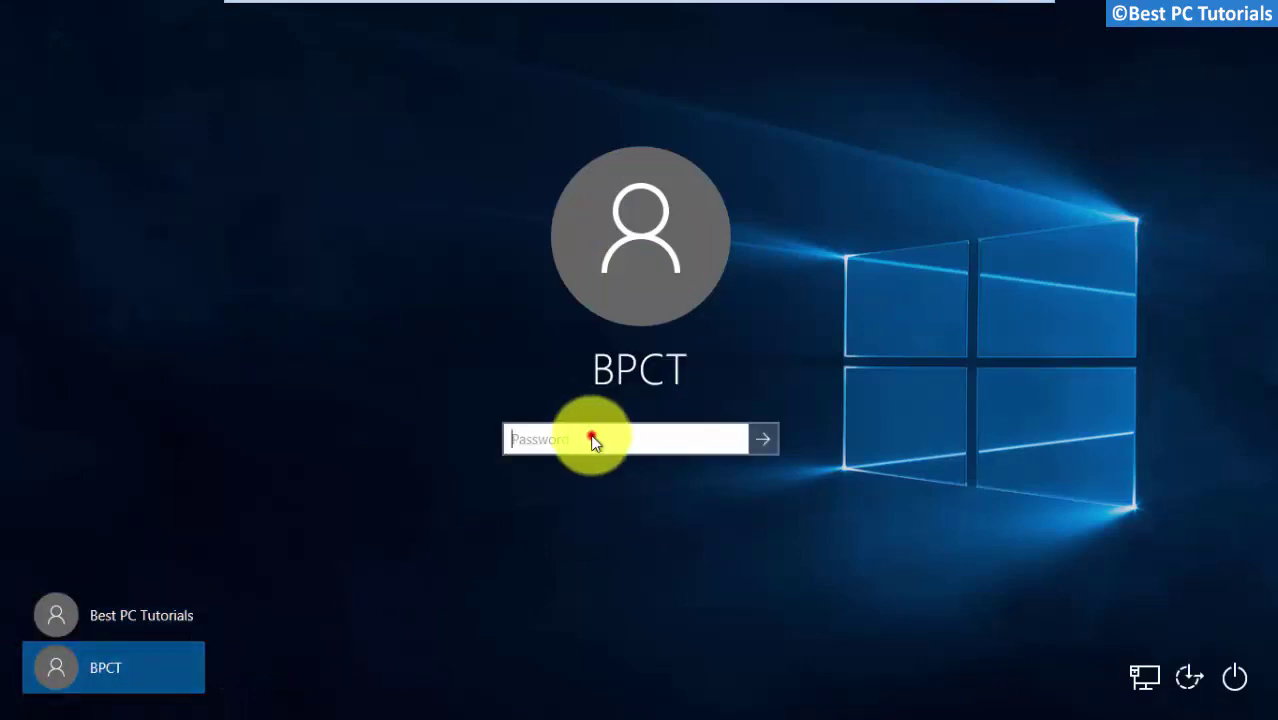
{"action": "key", "text": "Return"}
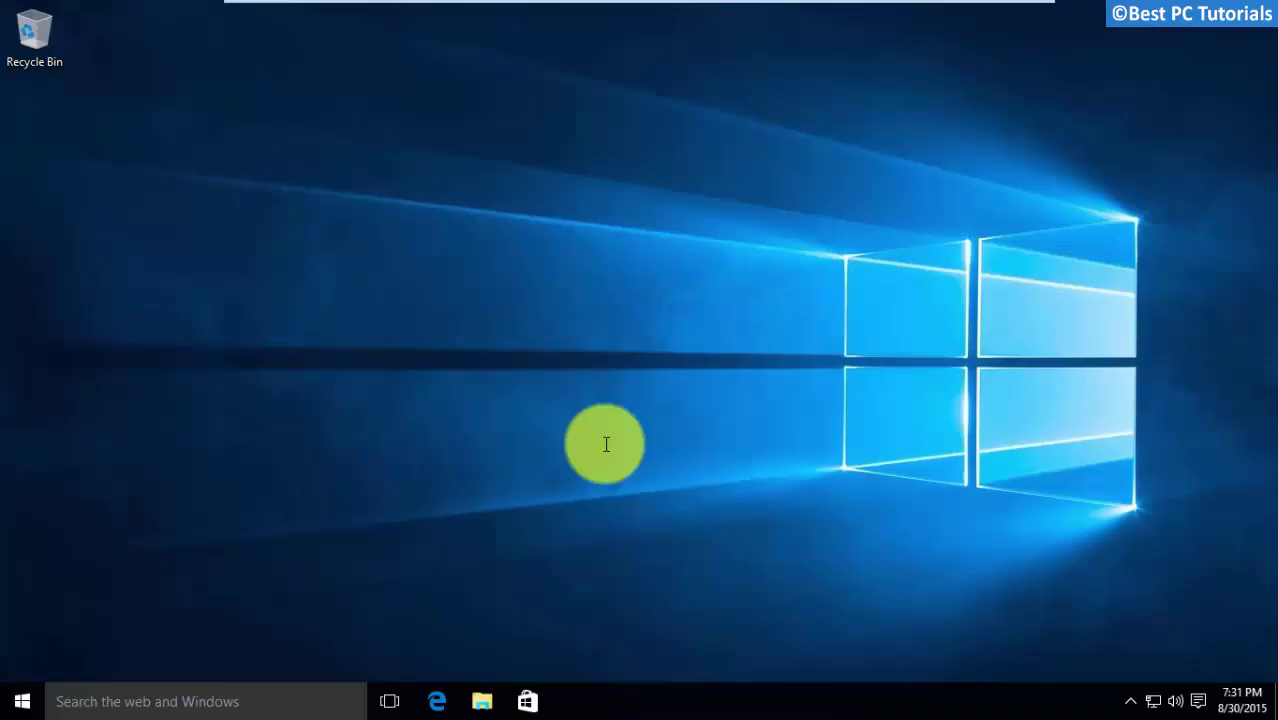
In File Explorer, open the C:\Users\Best PC Tutorials user folder
{"action": "left_click", "coordinate": [472, 697]}
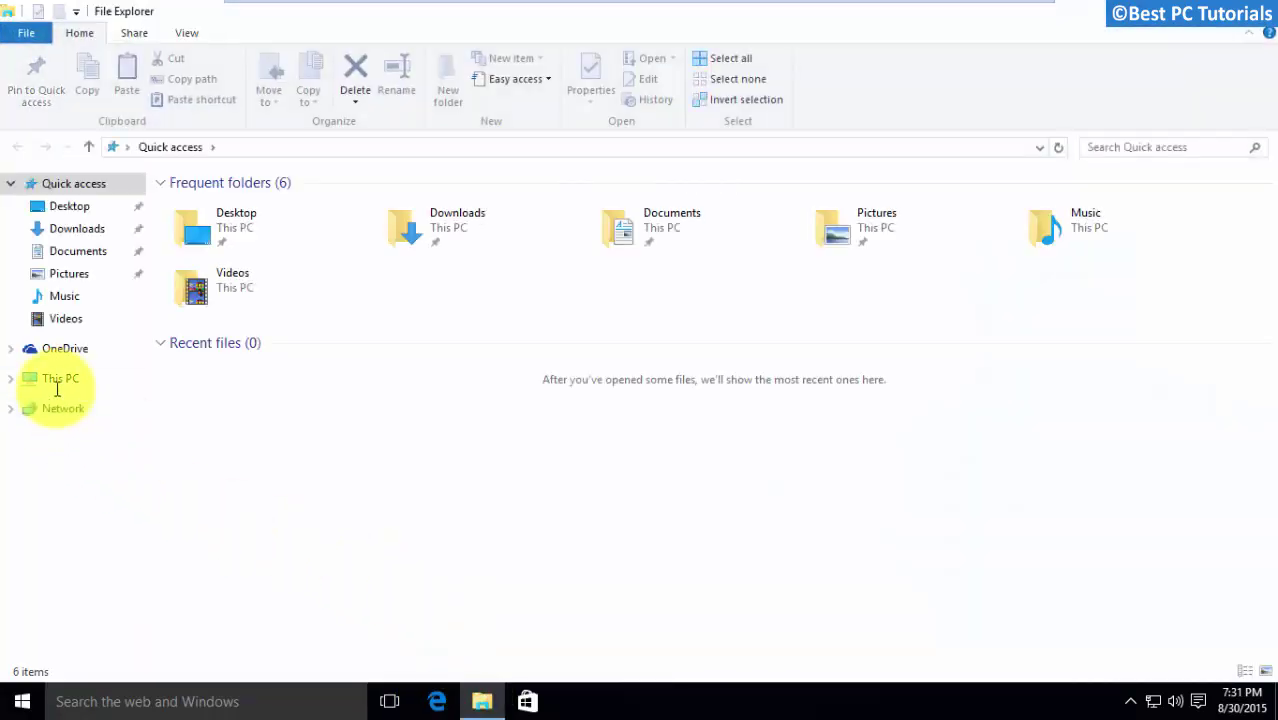
{"action": "left_click", "coordinate": [57, 380]}
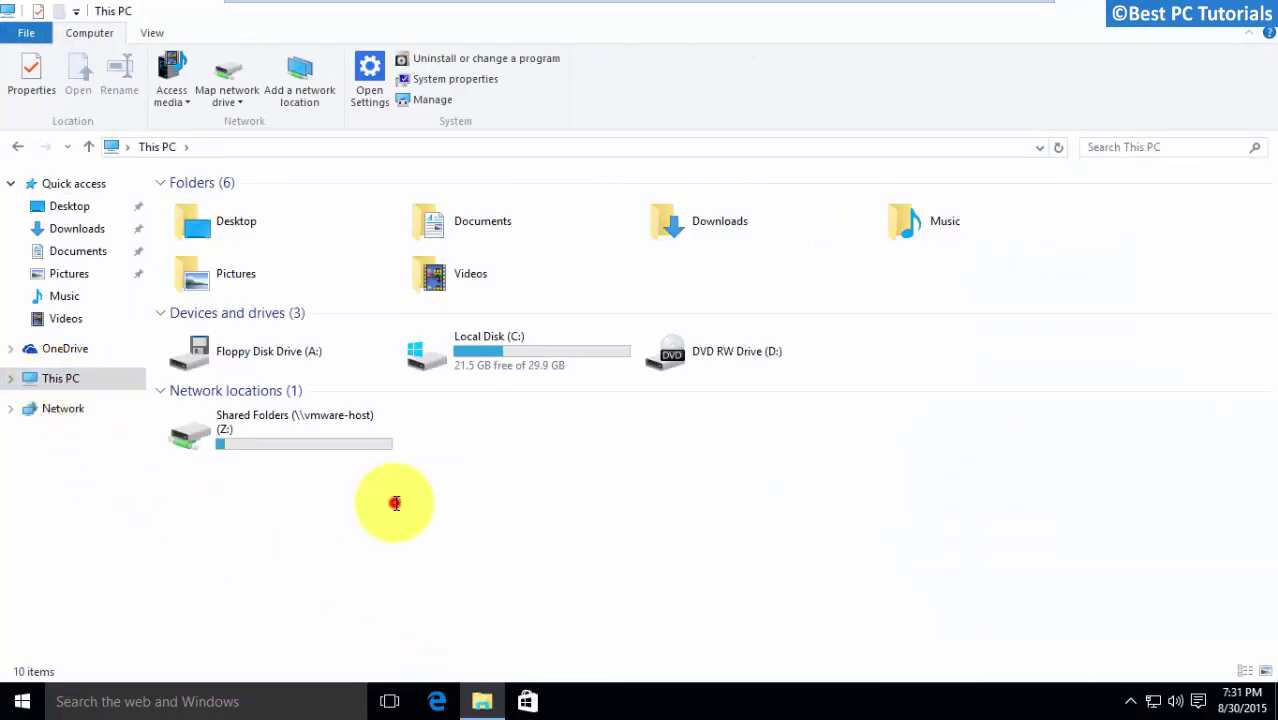
{"action": "double_click", "coordinate": [491, 331]}
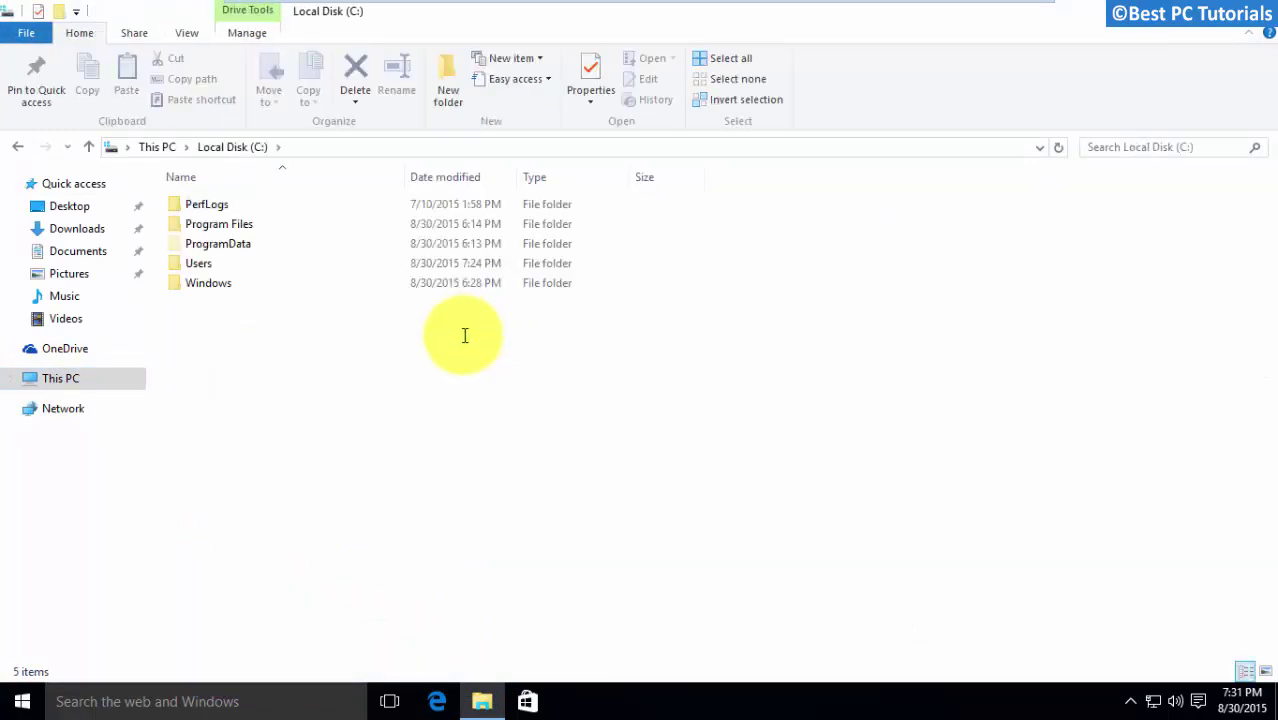
{"action": "double_click", "coordinate": [199, 266]}
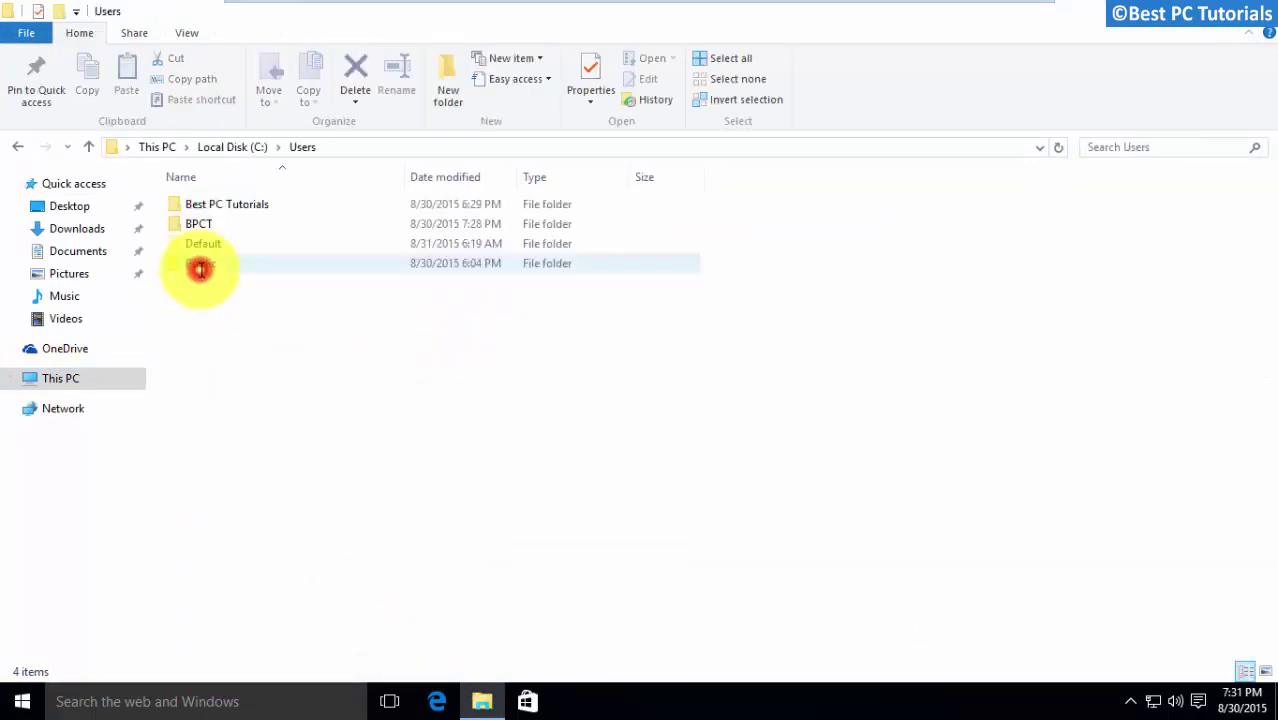
{"action": "left_click", "coordinate": [262, 203]}
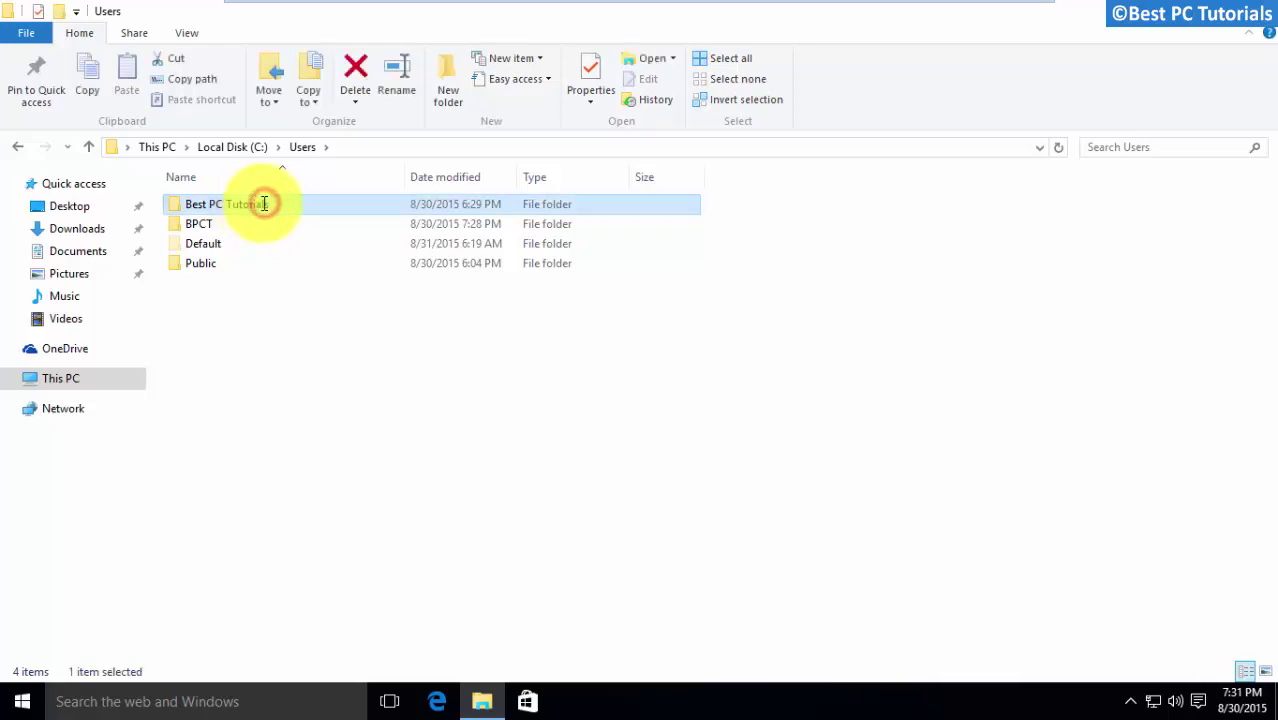
{"action": "double_click", "coordinate": [314, 203]}
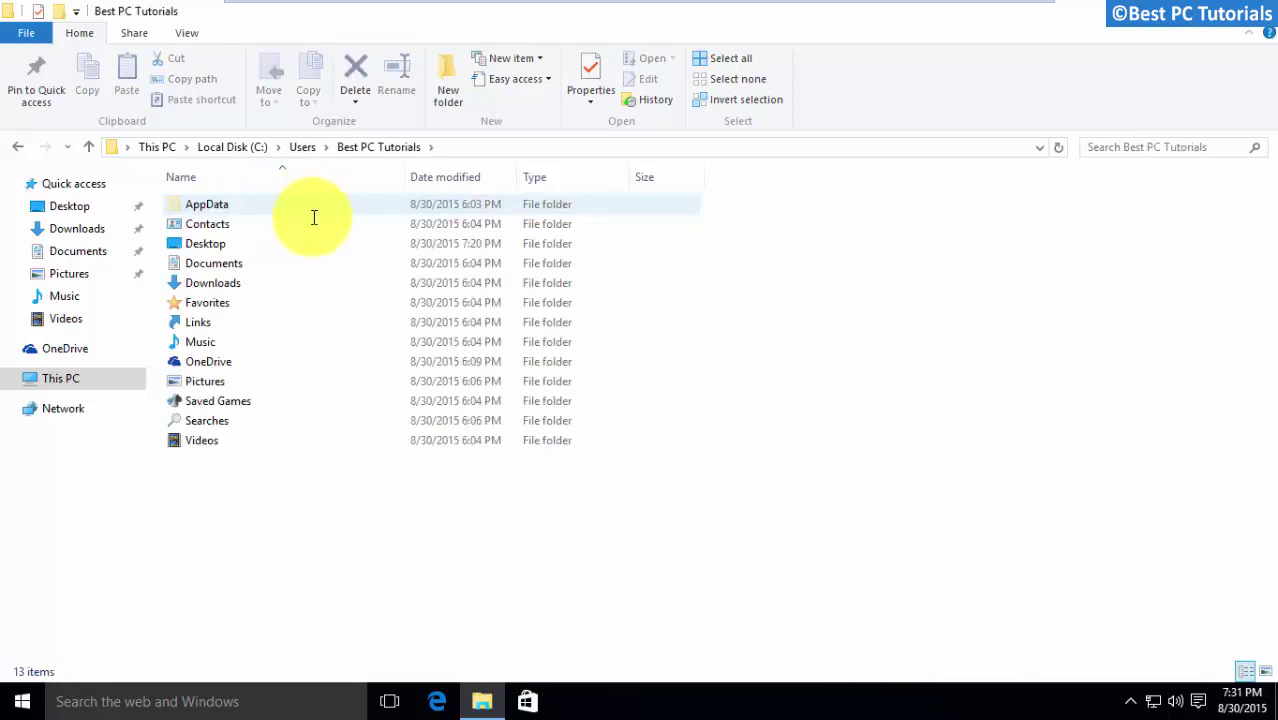
Copy the Contacts through Videos folders to the clipboard, then return to Users
{"action": "left_click_drag", "start_coordinate": [275, 499], "coordinate": [385, 227]}
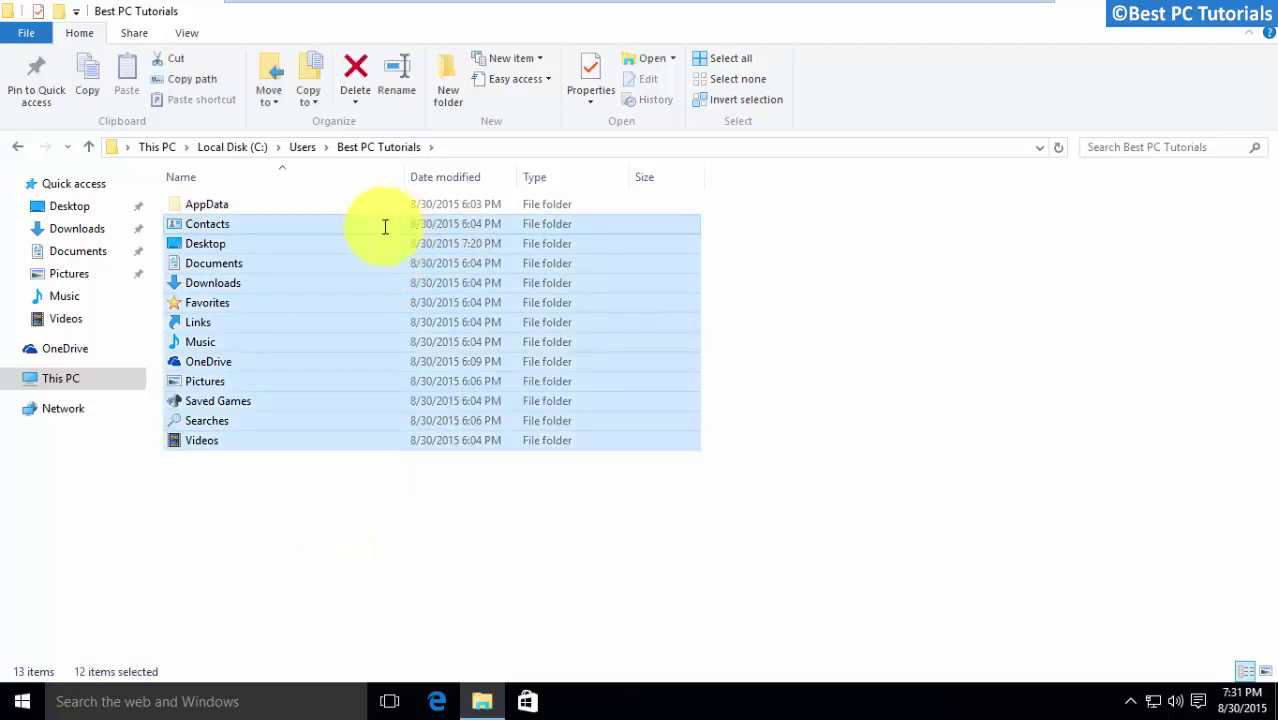
{"action": "right_click", "coordinate": [362, 341]}
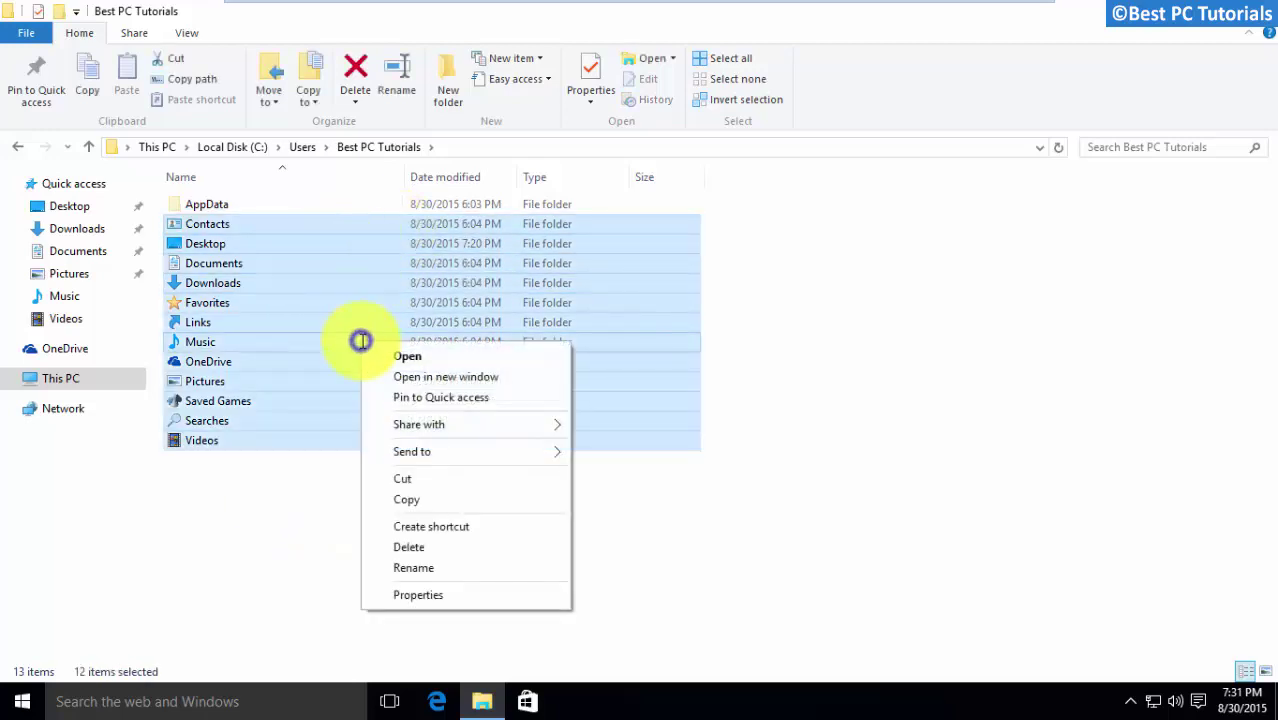
{"action": "left_click", "coordinate": [440, 500]}
{"action": "left_click", "coordinate": [438, 504]}
{"action": "left_click", "coordinate": [90, 147]}
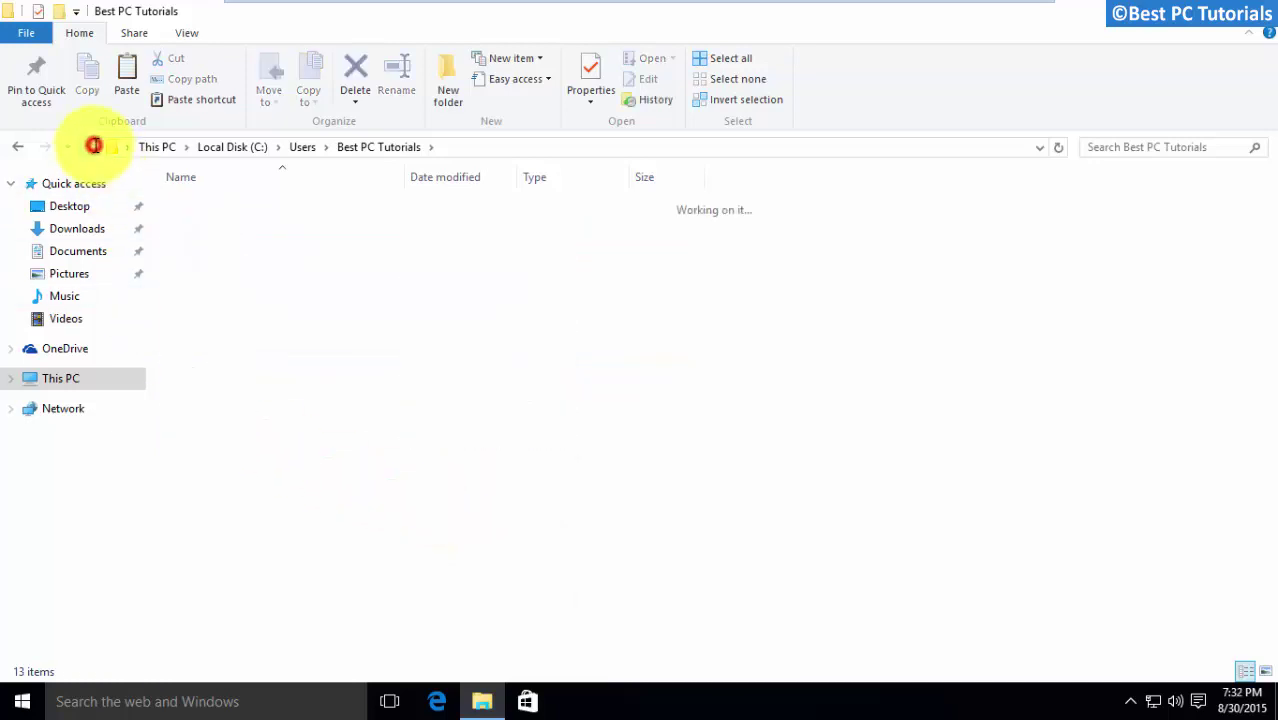
Paste the folders into C:\Users\BPCT, replacing duplicate files, and close File Explorer
{"action": "left_click", "coordinate": [218, 305]}
{"action": "double_click", "coordinate": [250, 224]}
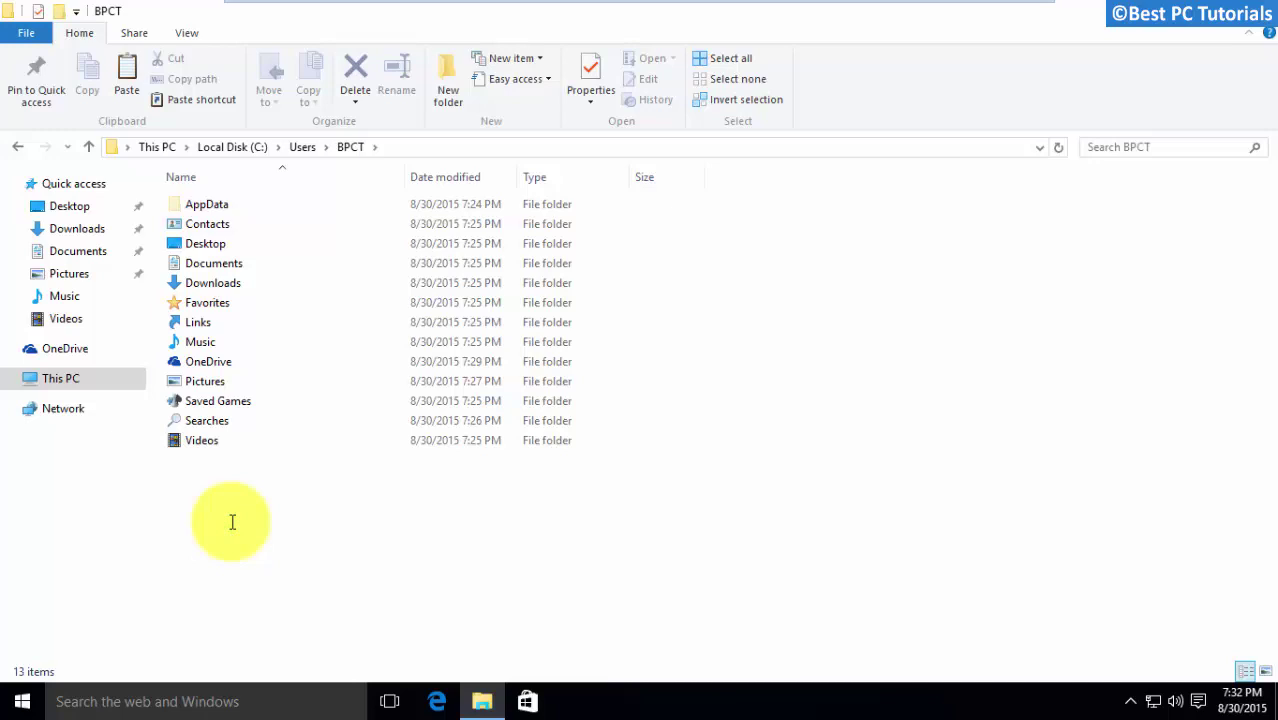
{"action": "key", "text": "ctrl+v"}
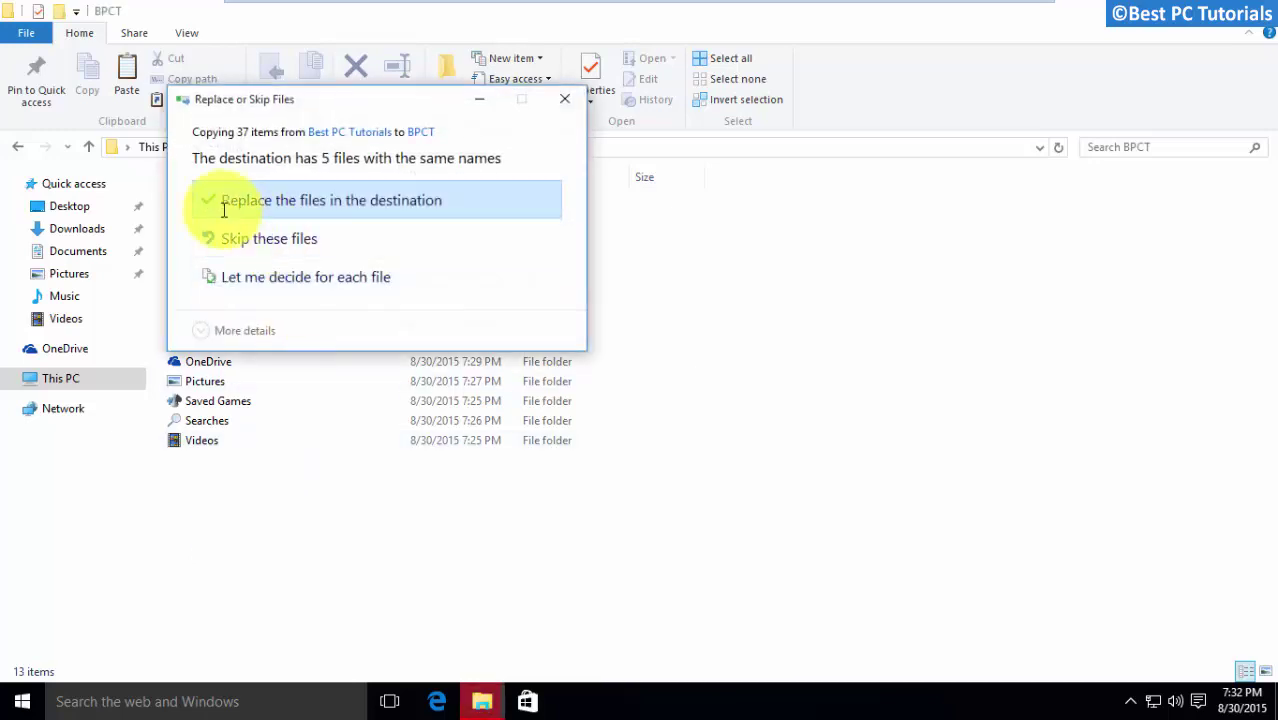
{"action": "left_click", "coordinate": [366, 200]}
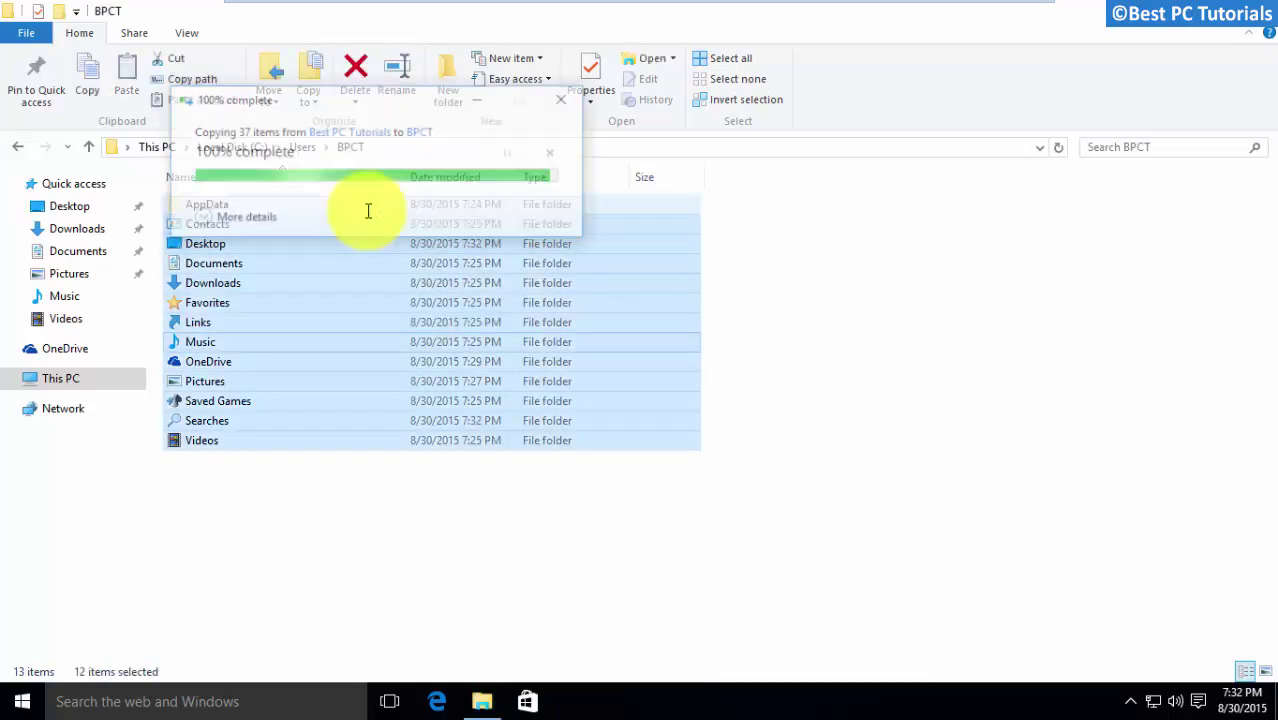
{"action": "left_click", "coordinate": [313, 554]}
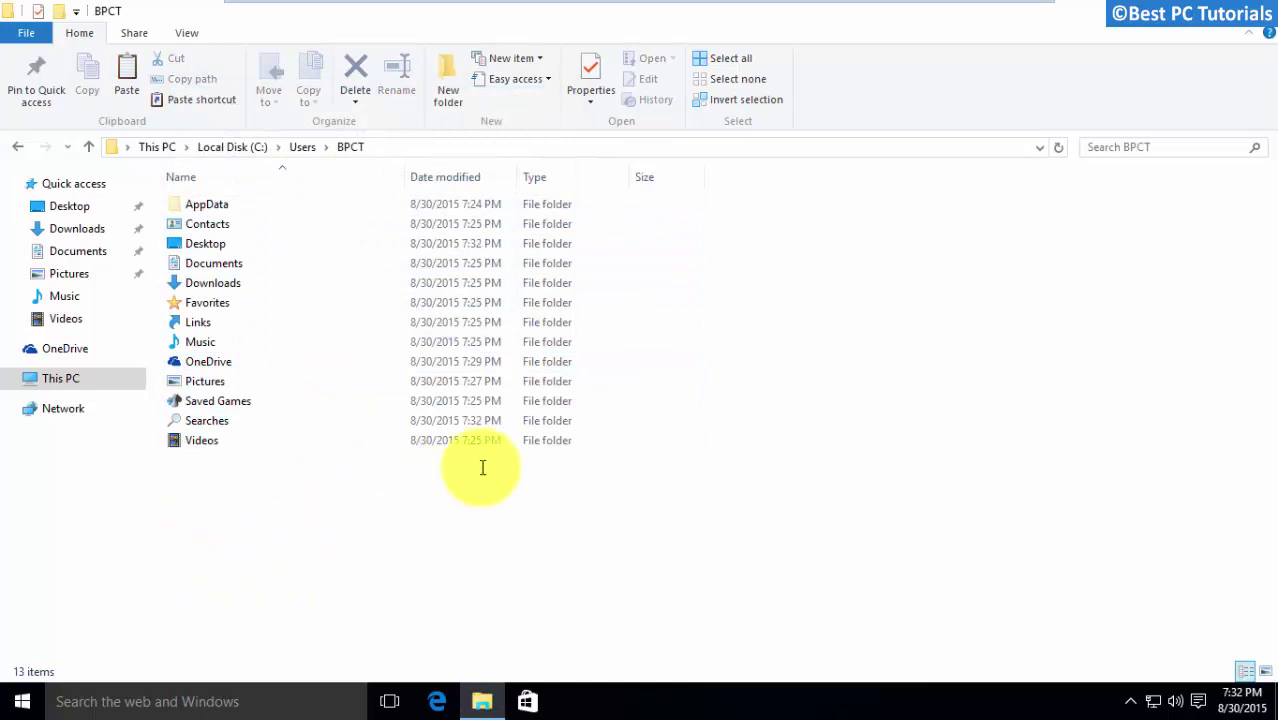
{"action": "left_click", "coordinate": [1258, 12]}
{"action": "left_click", "coordinate": [446, 376]}
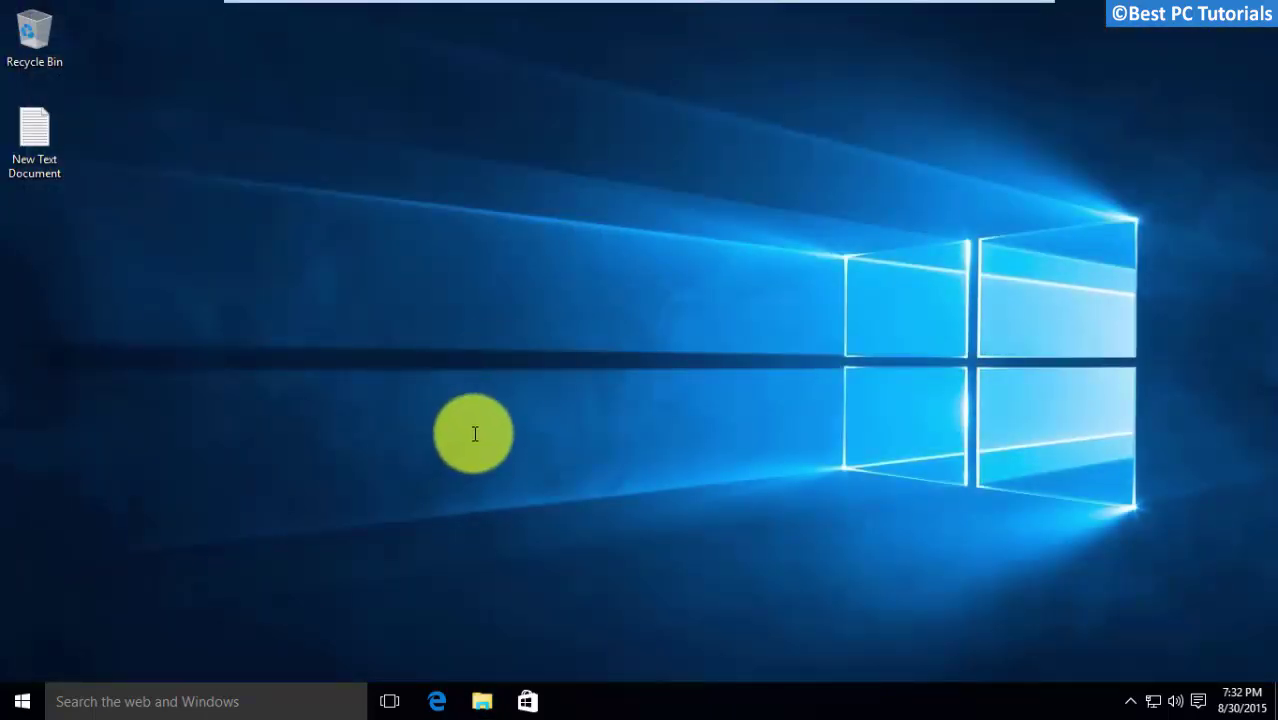
Open the Start menu with the Start button on the taskbar
{"action": "left_click", "coordinate": [474, 433]}
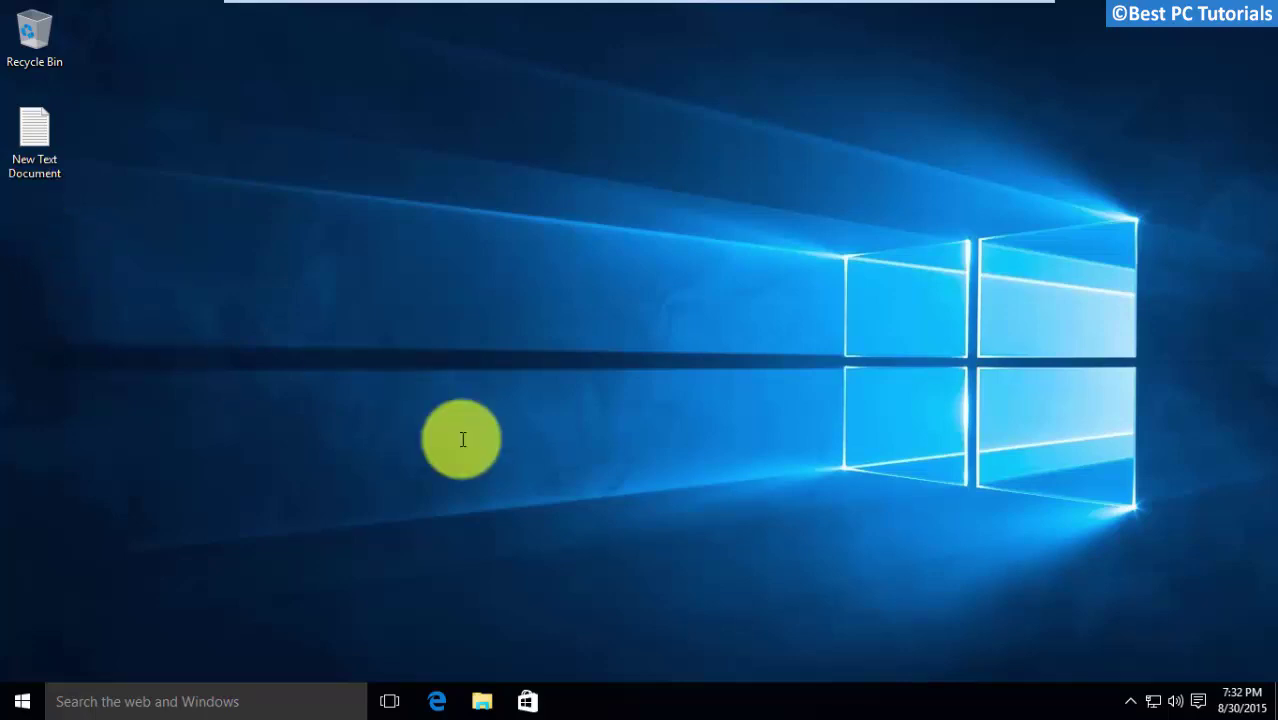
{"action": "left_click", "coordinate": [474, 433]}
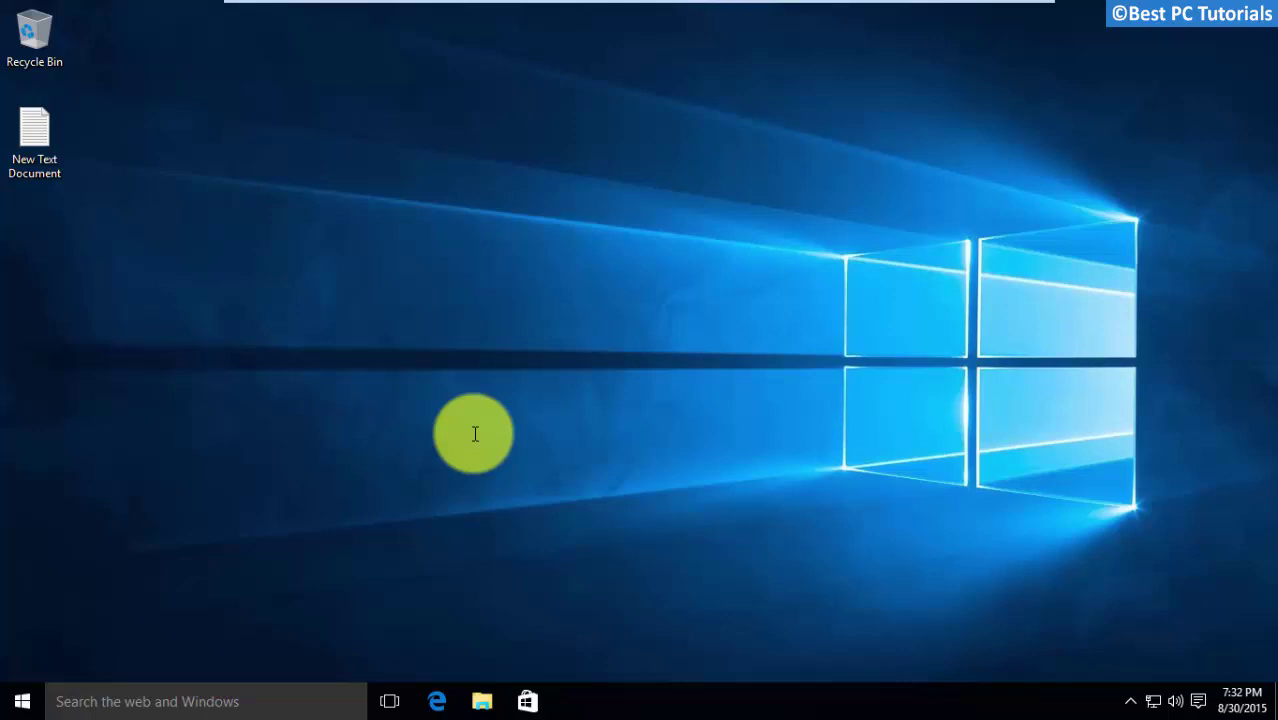
{"action": "left_click", "coordinate": [22, 698]}
Under Accounts > Family & other users, remove the other local account with all its data
{"action": "left_click", "coordinate": [93, 588]}
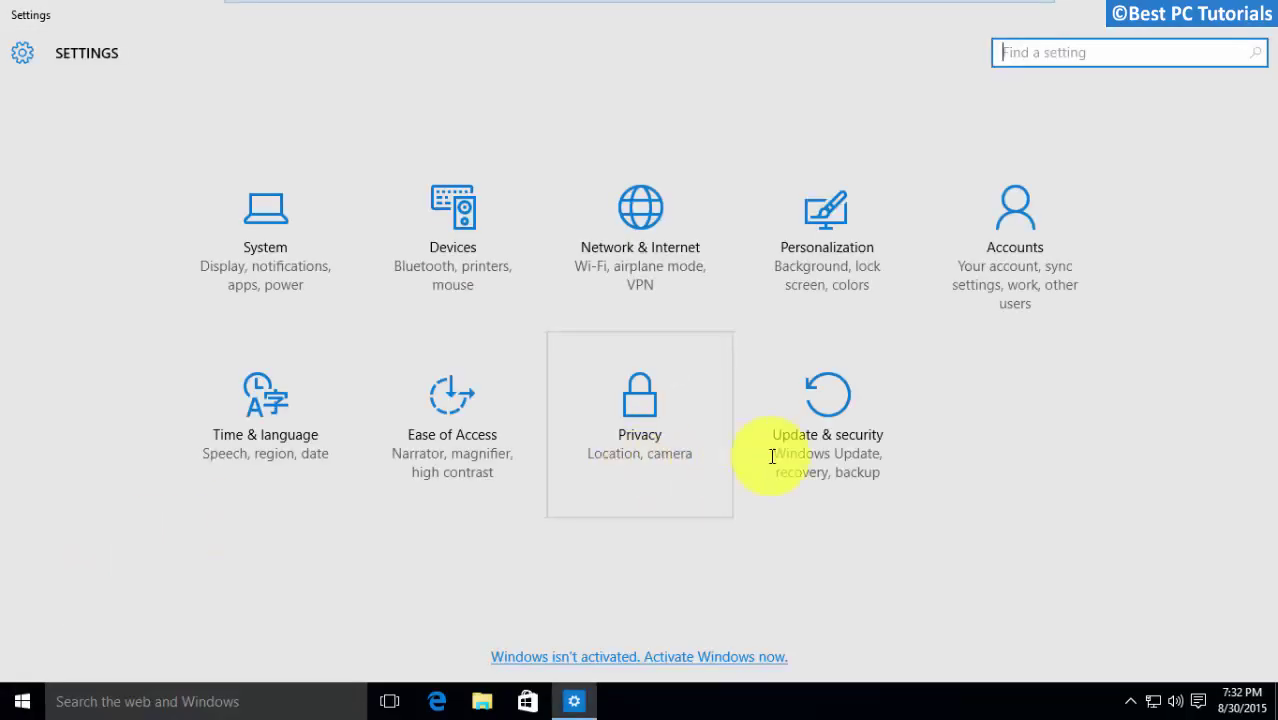
{"action": "left_click", "coordinate": [980, 245]}
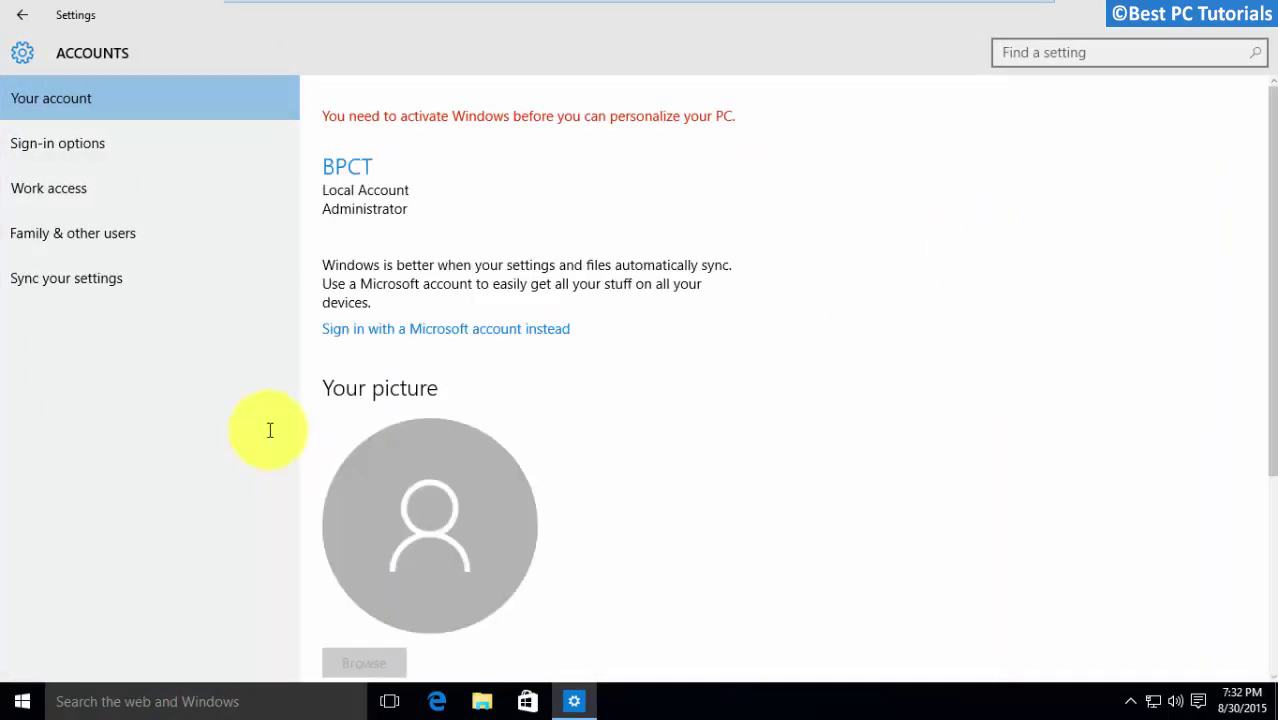
{"action": "left_click", "coordinate": [157, 236]}
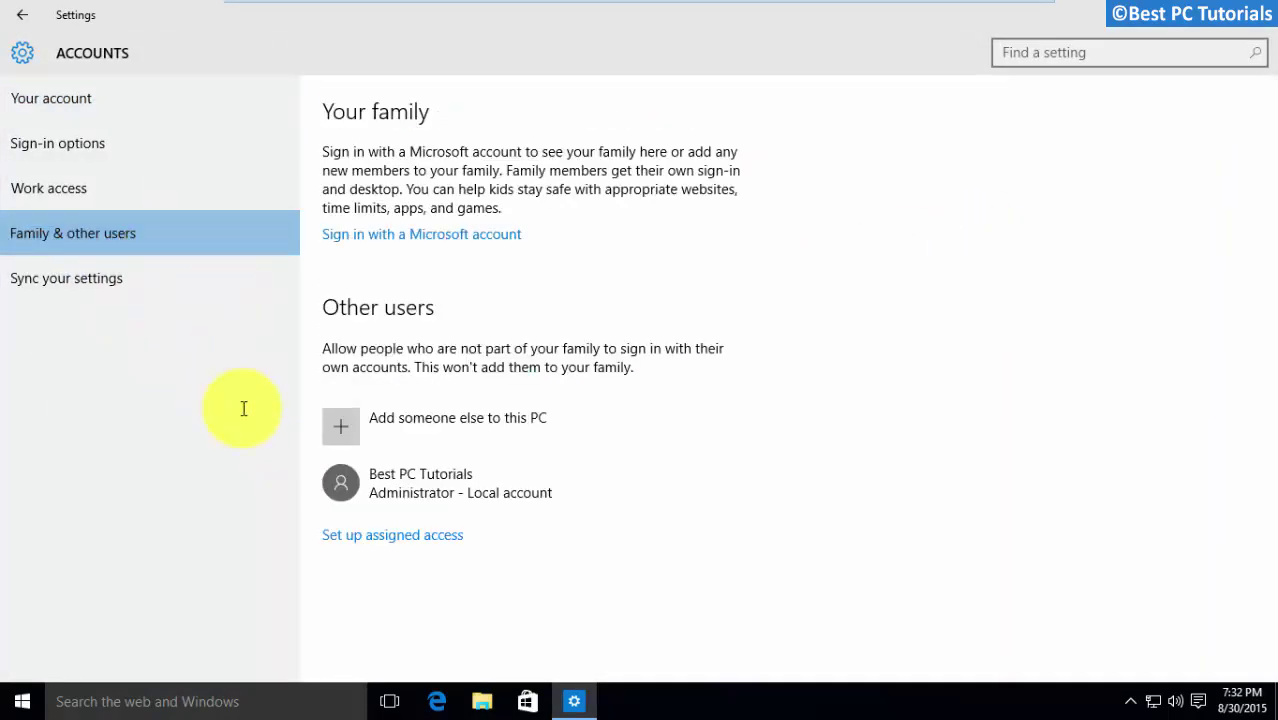
{"action": "left_click", "coordinate": [385, 478]}
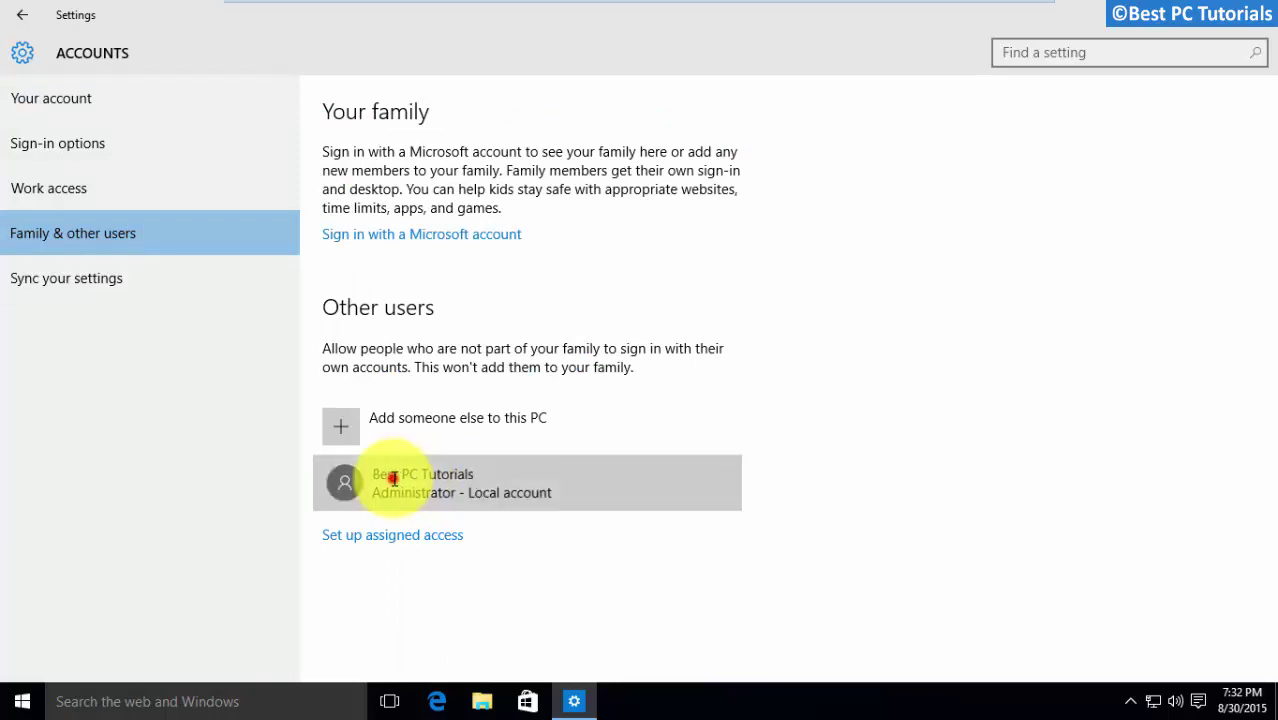
{"action": "left_click", "coordinate": [690, 543]}
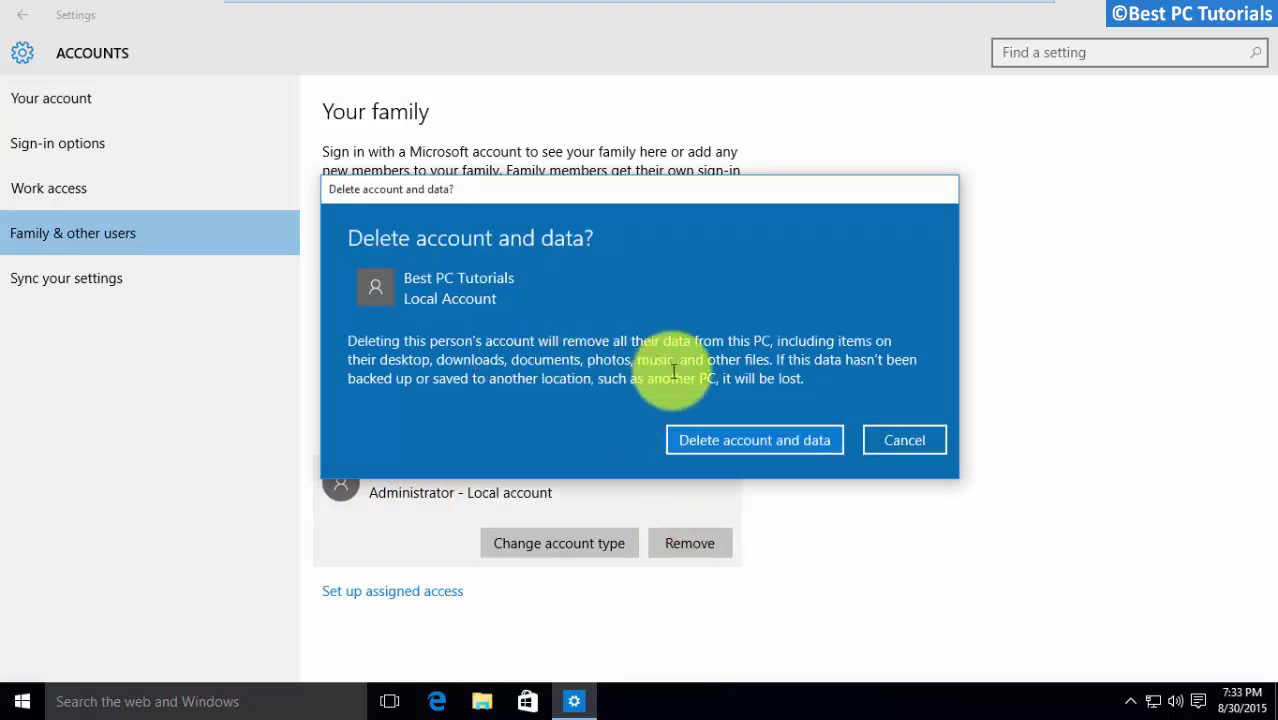
{"action": "left_click", "coordinate": [750, 443]}
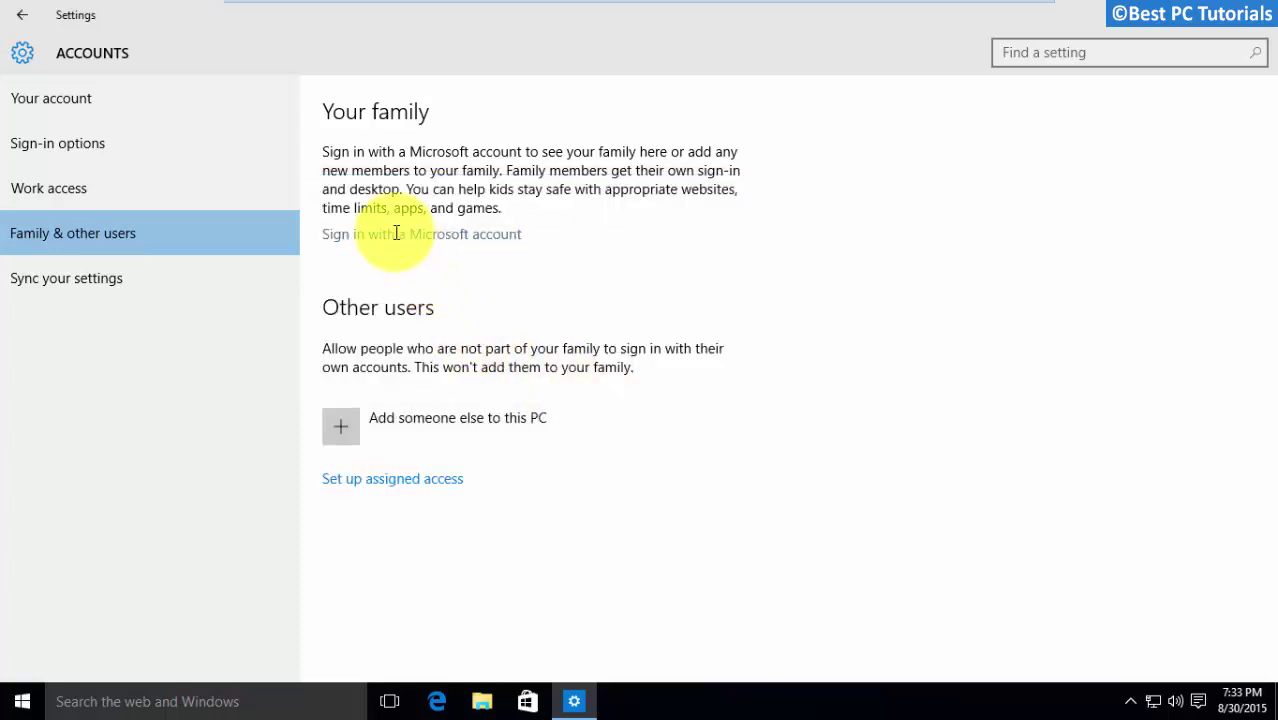
Switch to Microsoft account sign-in, leaving the old password blank and skipping PIN setup
{"action": "left_click", "coordinate": [487, 232]}
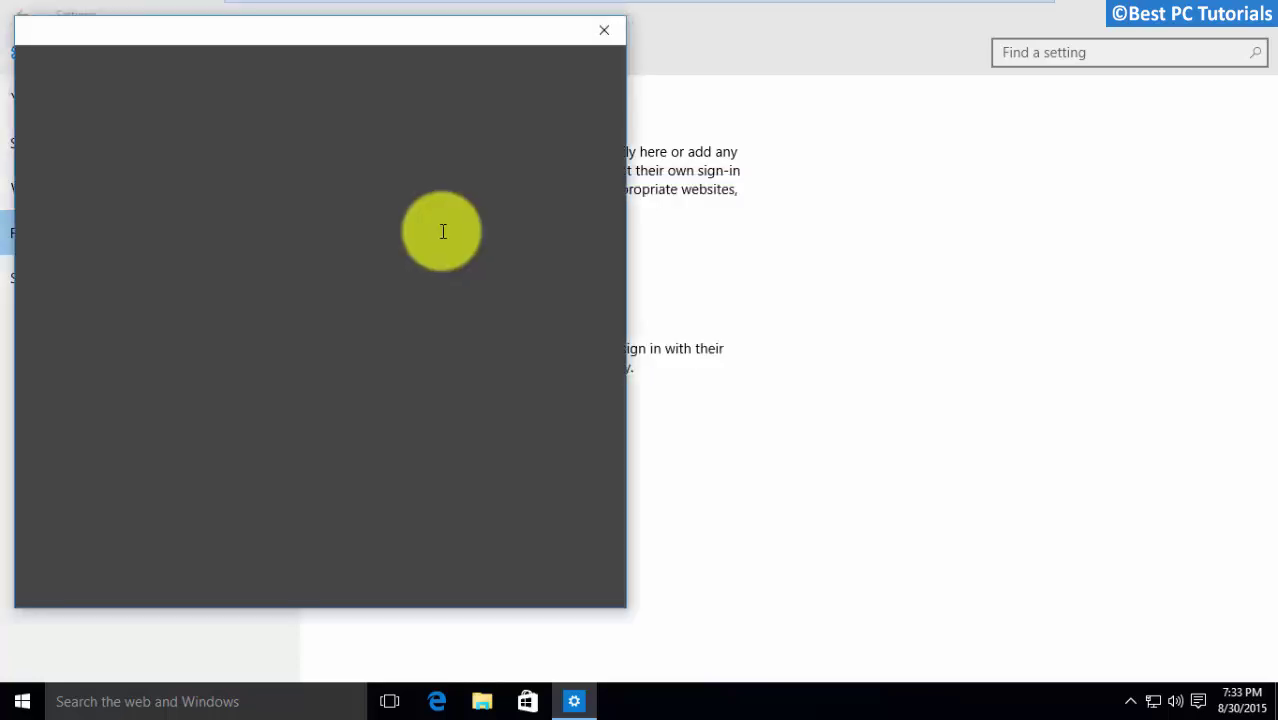
{"action": "left_click_drag", "start_coordinate": [316, 40], "coordinate": [706, 47]}
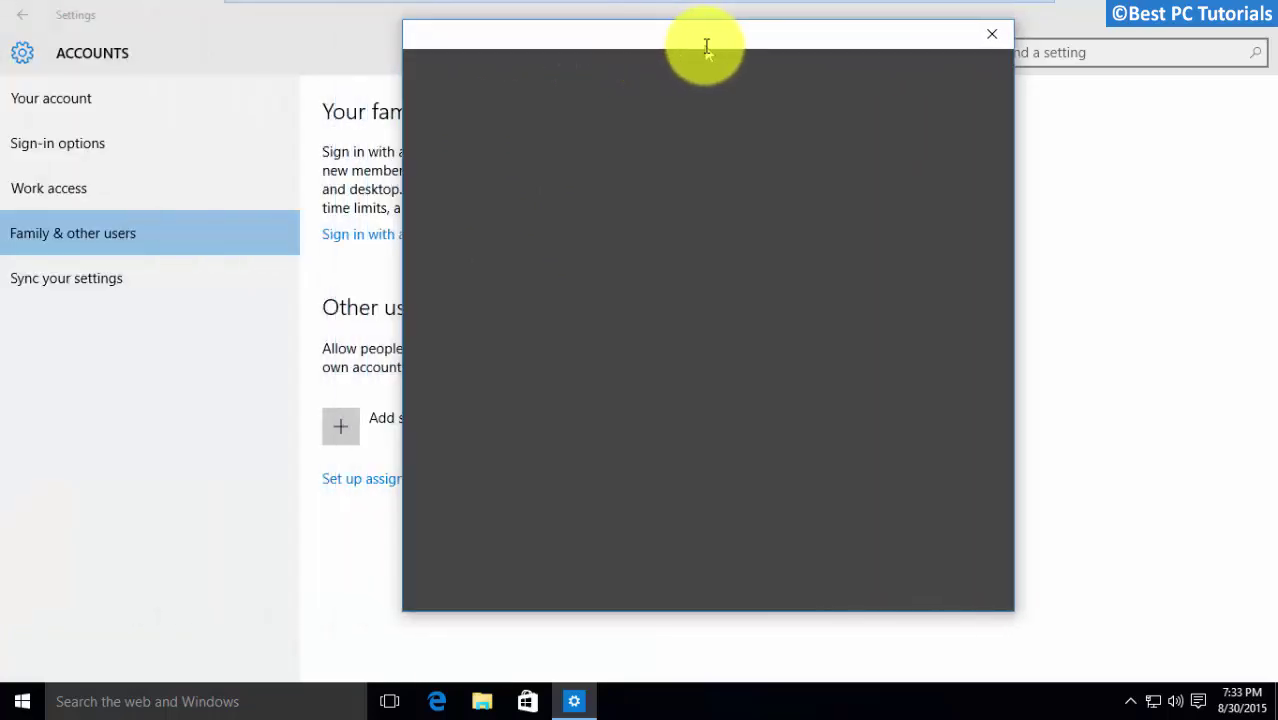
{"action": "left_click", "coordinate": [555, 241]}
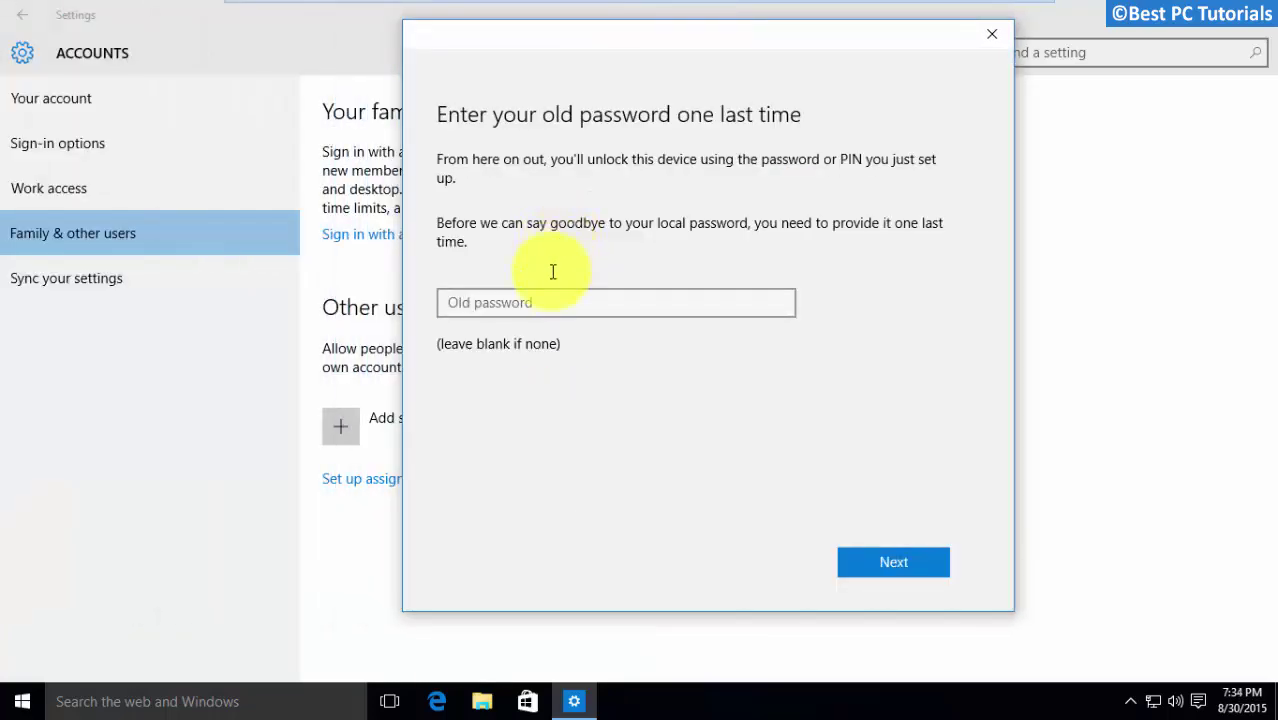
{"action": "key", "text": "Return"}
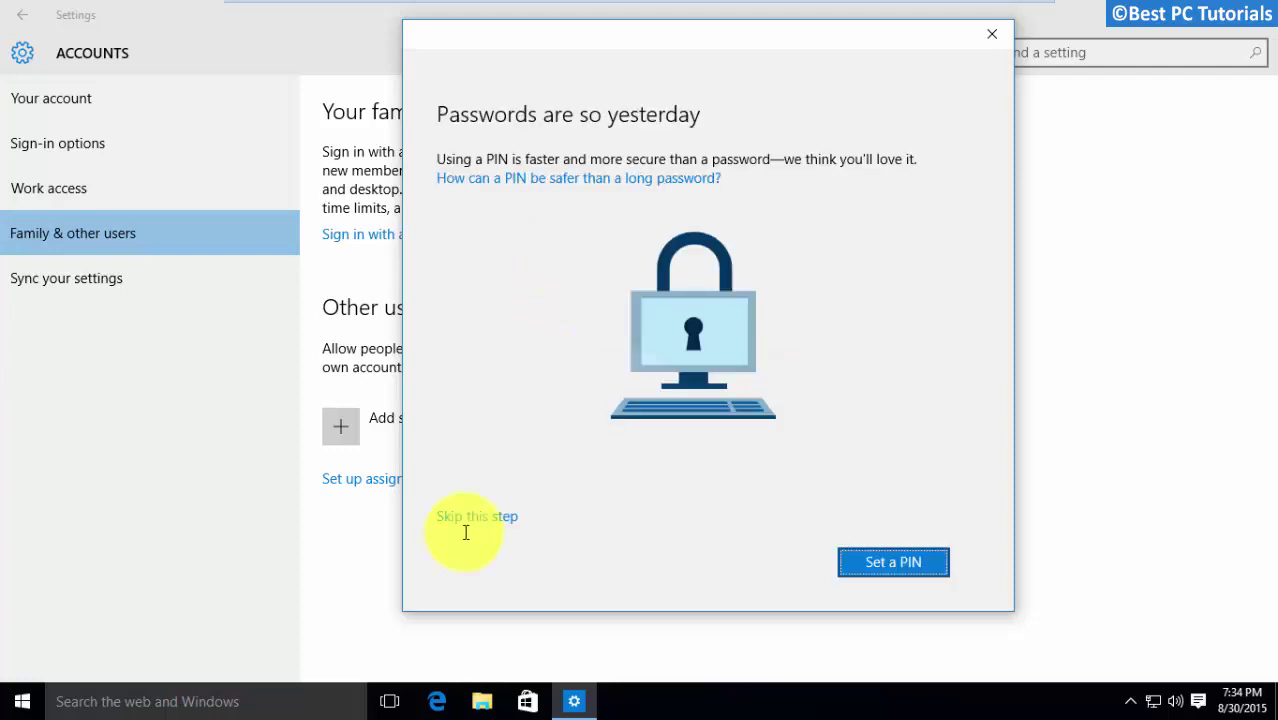
{"action": "left_click", "coordinate": [474, 516]}
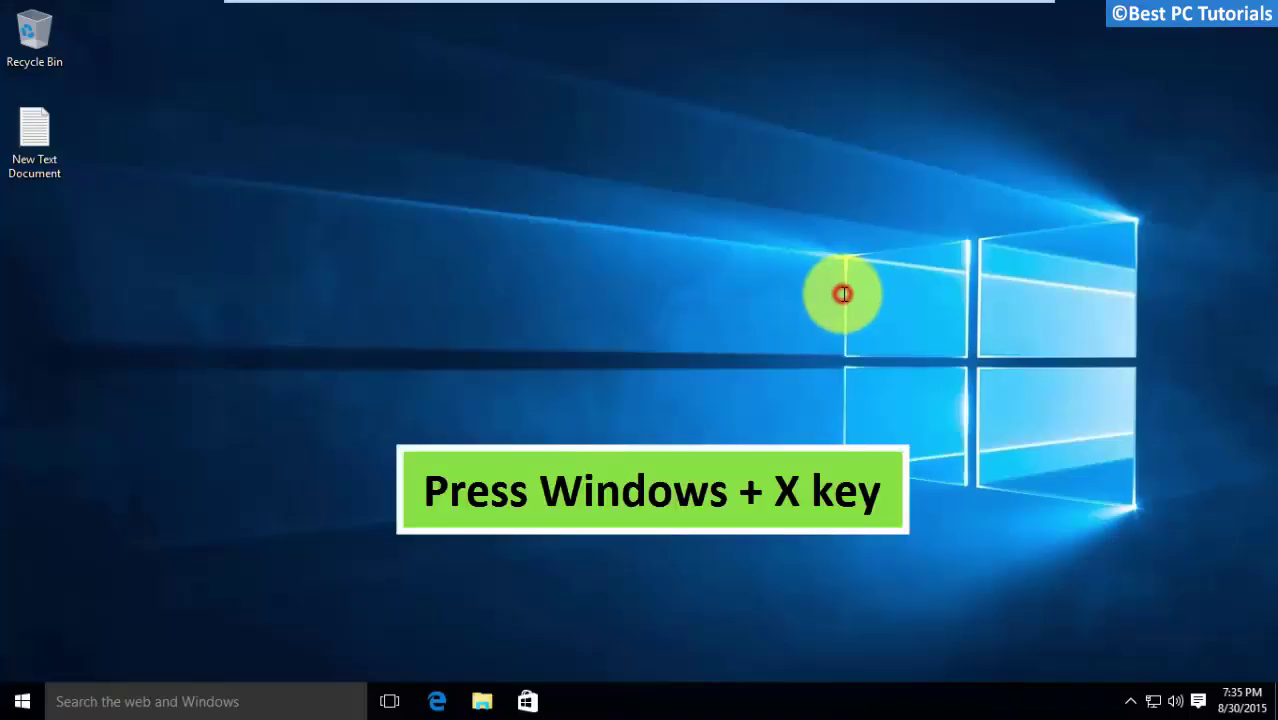
Launch Command Prompt (Admin) from the Win+X menu, approve UAC, and type sfc
{"action": "key", "text": "super+x"}
{"action": "left_click", "coordinate": [116, 540]}
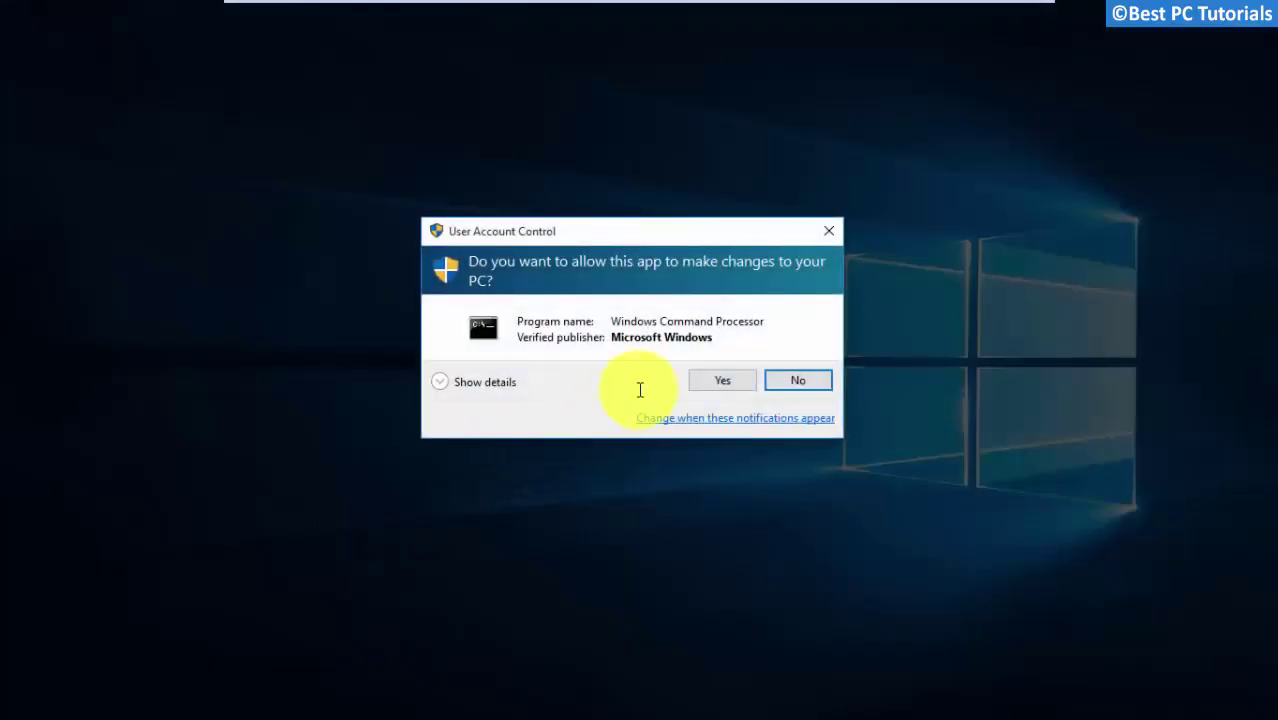
{"action": "left_click", "coordinate": [700, 380]}
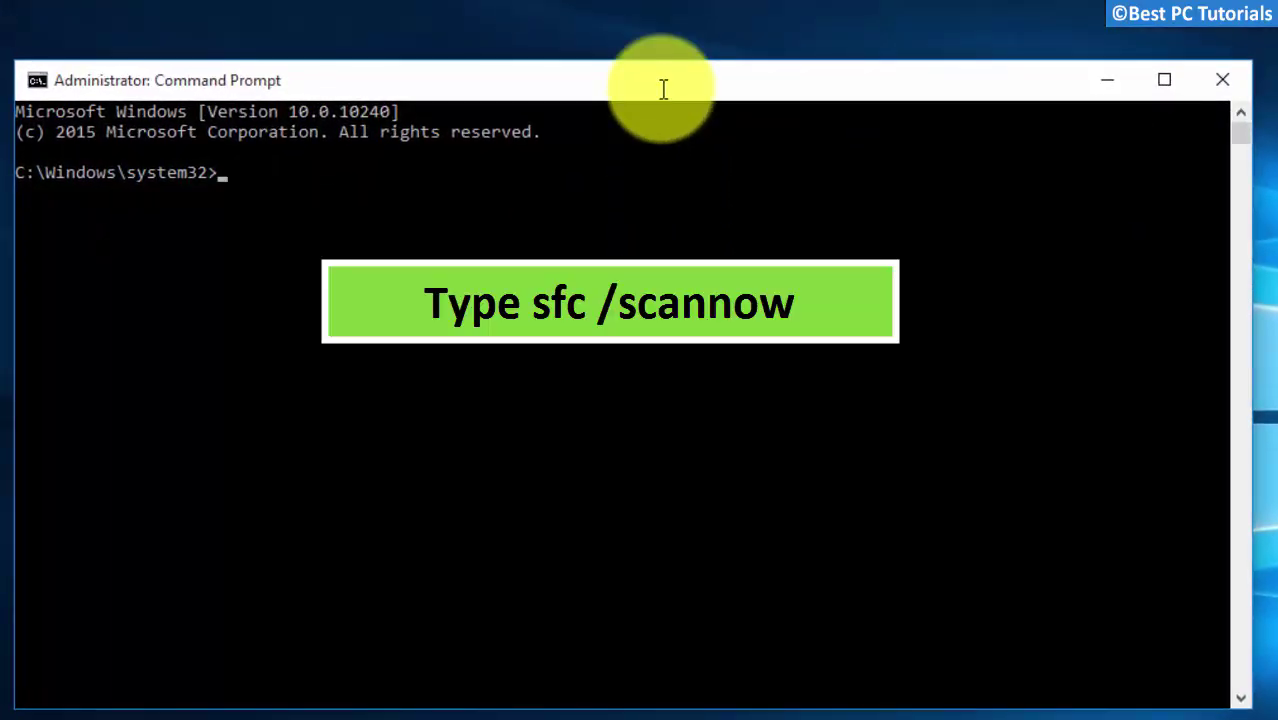
{"action": "type", "text": "sfc"}
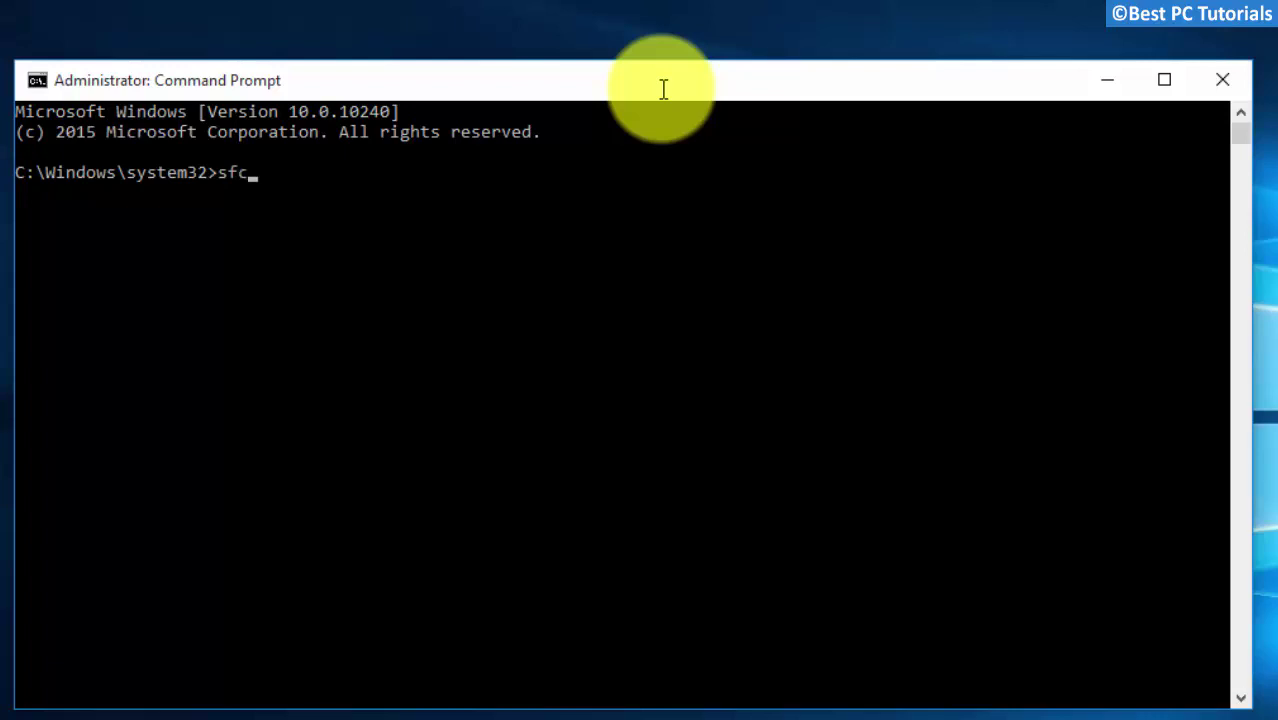